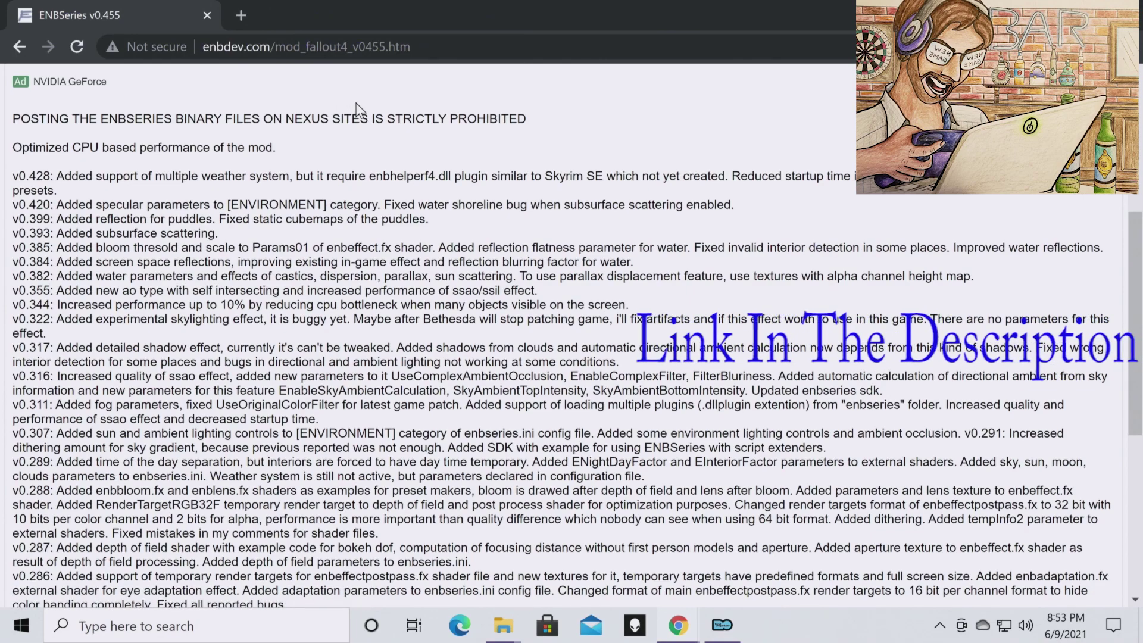
- Go back to the ENBSeries Fallout 4 download page listing v0.455 through v0.283
{"action": "scroll", "coordinate": [384, 181], "scroll_direction": "up", "scroll_amount": 3}
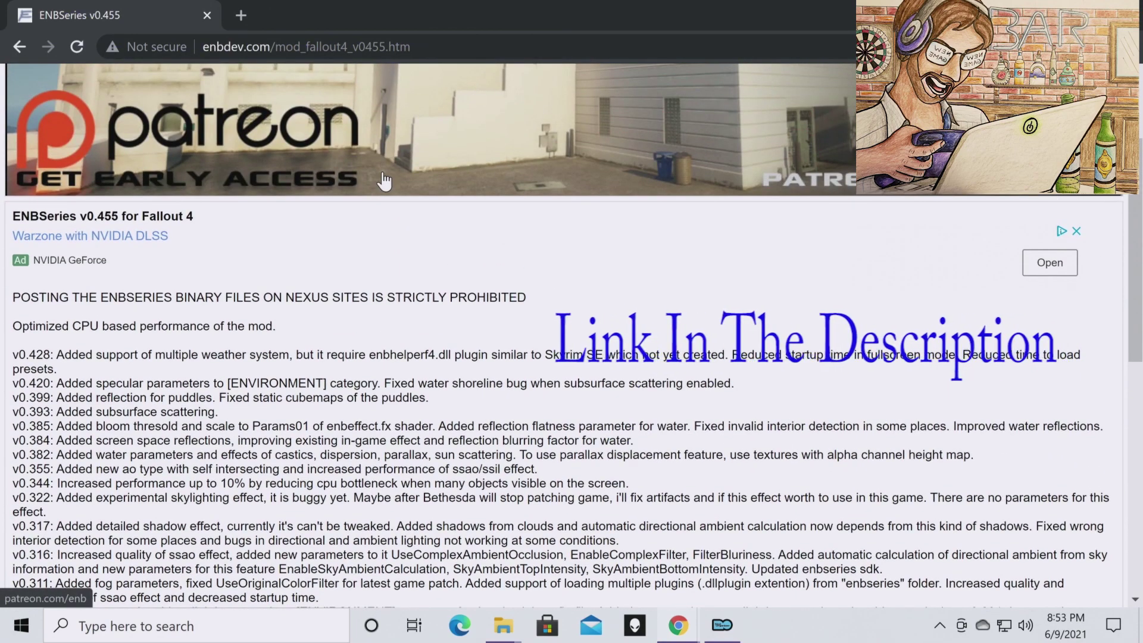
{"action": "scroll", "coordinate": [279, 231], "scroll_direction": "down", "scroll_amount": 10}
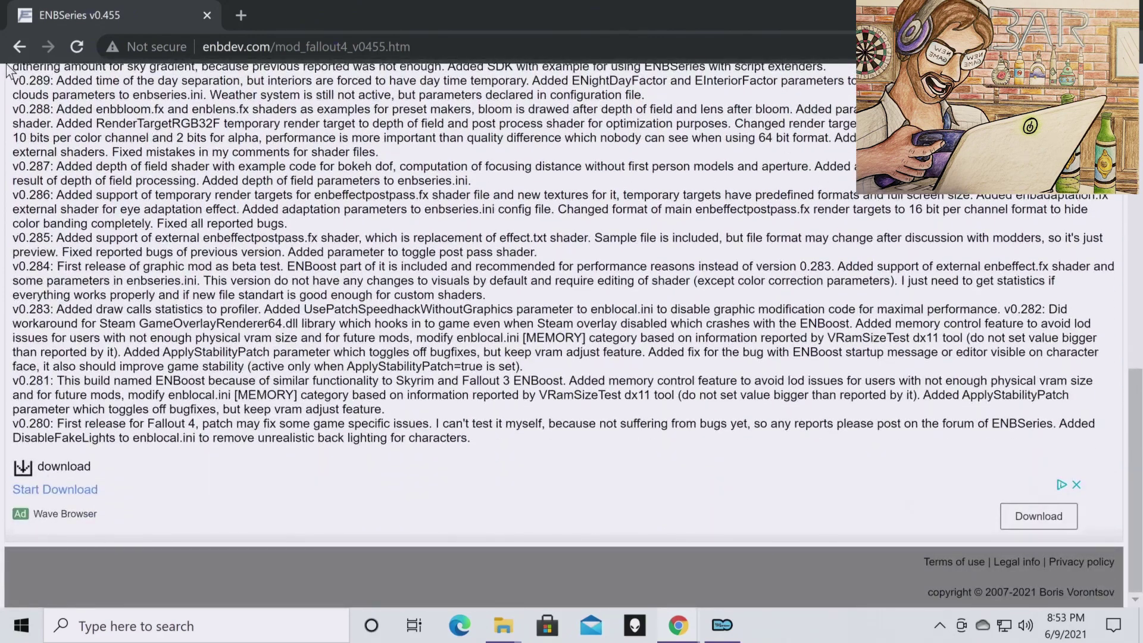
{"action": "left_click", "coordinate": [21, 48]}
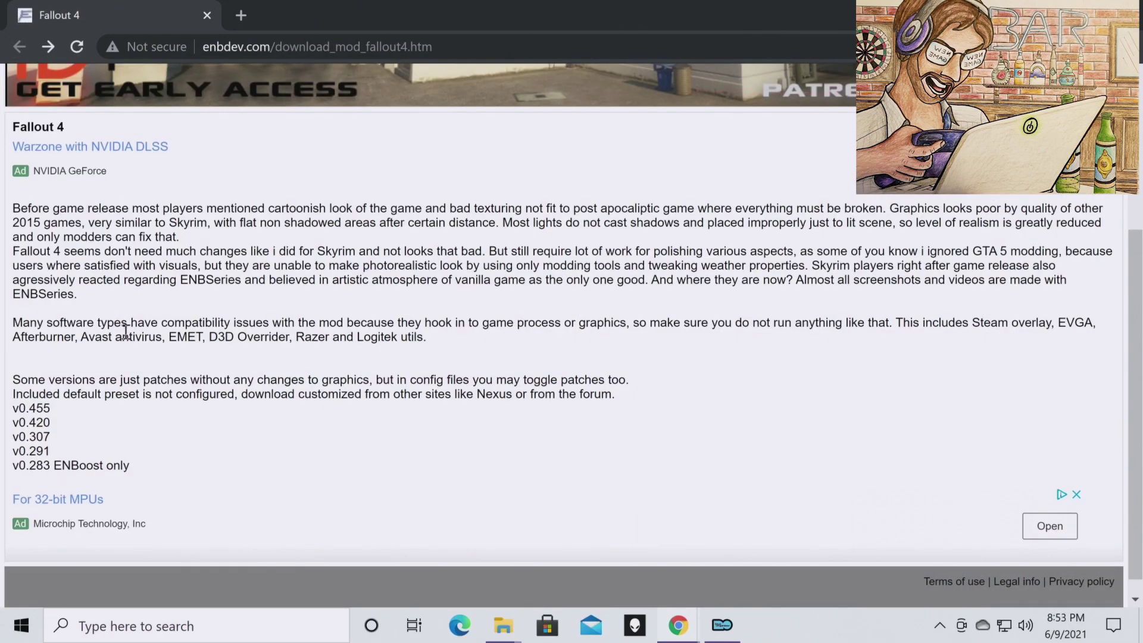
- Open the ENBSeries v0.455 release page for Fallout 4
{"action": "scroll", "coordinate": [197, 244], "scroll_direction": "up", "scroll_amount": 4}
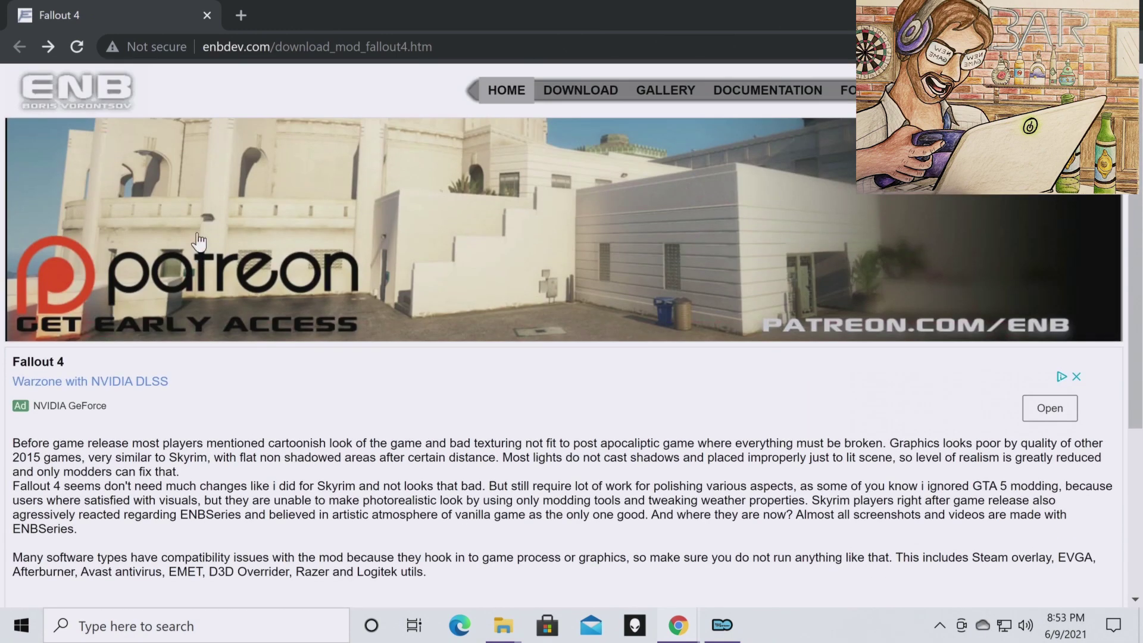
{"action": "scroll", "coordinate": [158, 283], "scroll_direction": "down", "scroll_amount": 5}
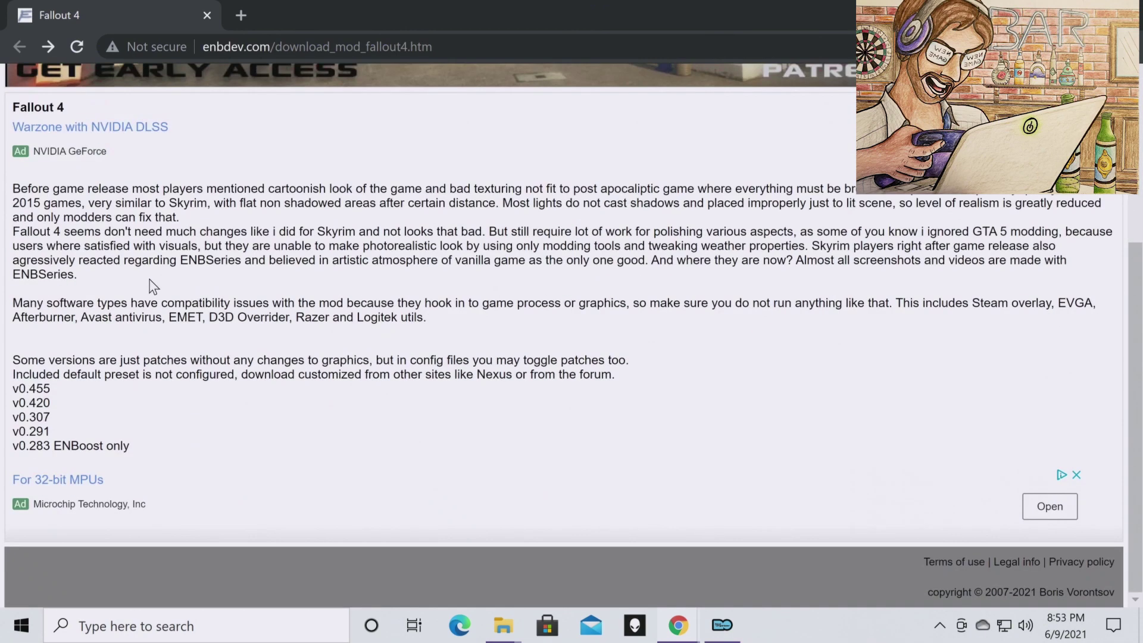
{"action": "left_click", "coordinate": [46, 394]}
- Download enbseries_fallout4_v0455.zip and show it in the Downloads folder
{"action": "scroll", "coordinate": [107, 417], "scroll_direction": "down", "scroll_amount": 4}
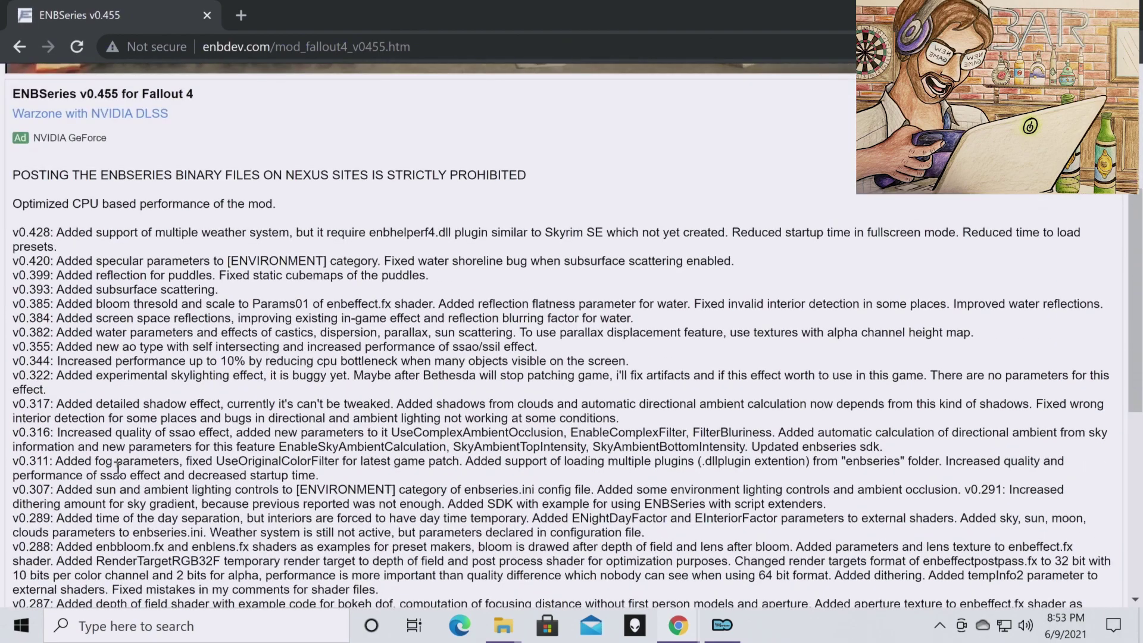
{"action": "scroll", "coordinate": [98, 452], "scroll_direction": "down", "scroll_amount": 7}
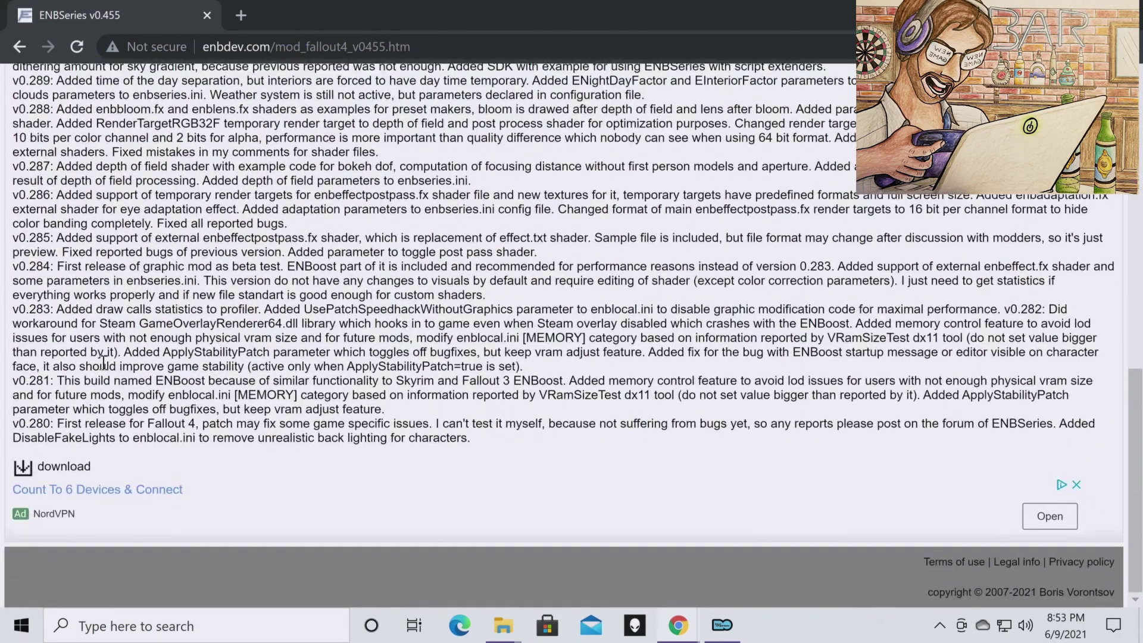
{"action": "left_click", "coordinate": [26, 470]}
{"action": "left_click", "coordinate": [191, 584]}
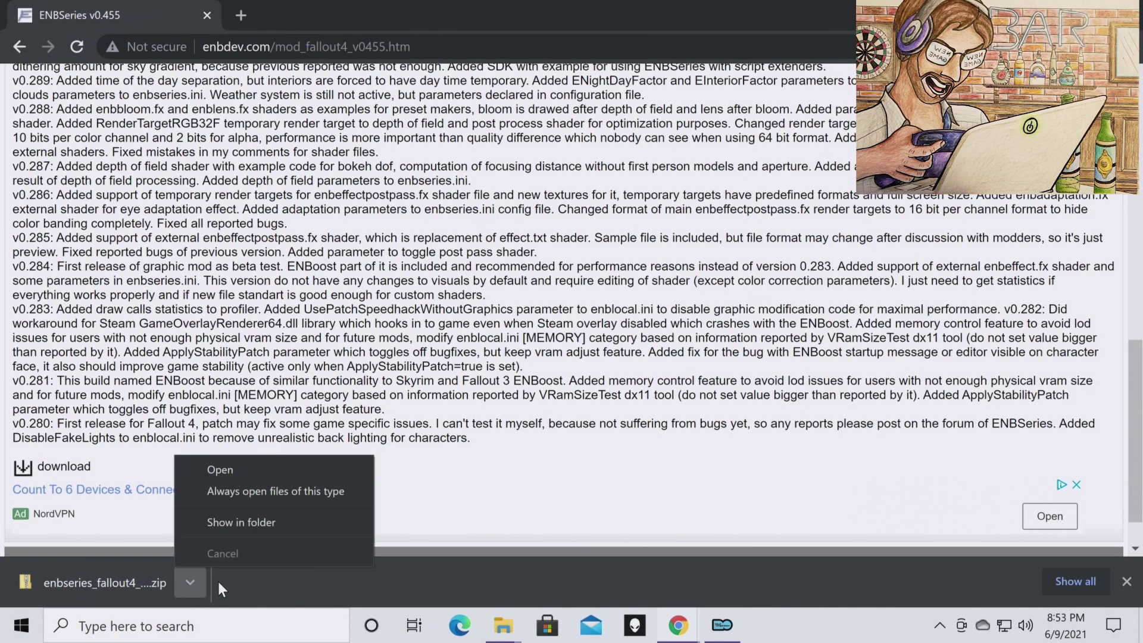
{"action": "left_click", "coordinate": [233, 522]}
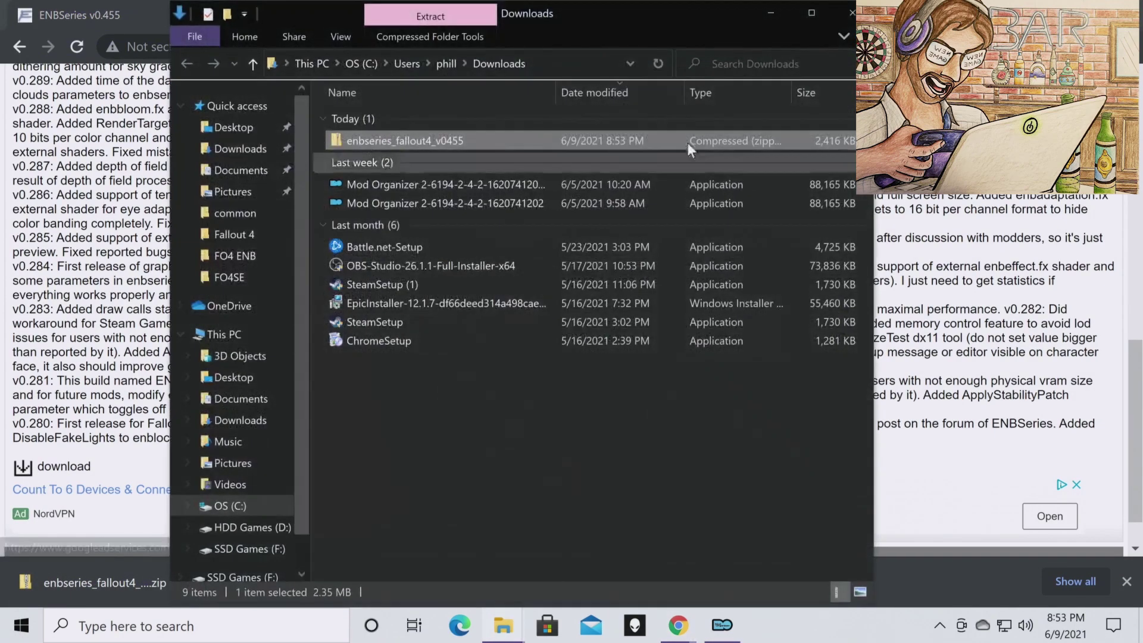
- Minimize Chrome and drag the enbseries_fallout4_v0455 zip out of the Downloads window
{"action": "left_click", "coordinate": [1075, 11]}
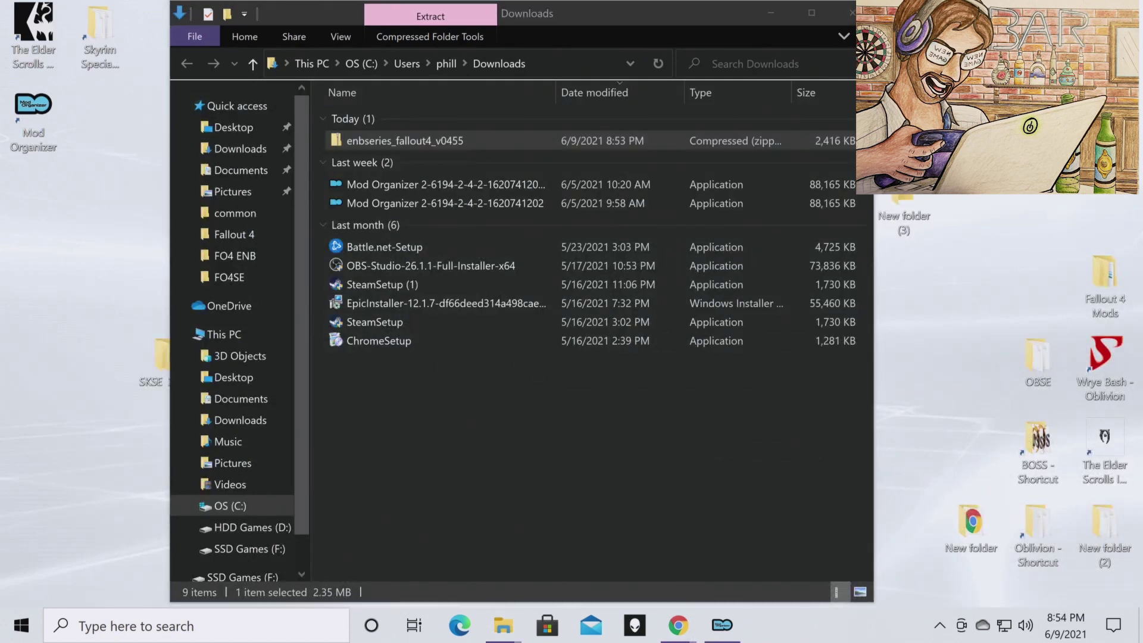
{"action": "left_click_drag", "start_coordinate": [702, 23], "coordinate": [518, 28]}
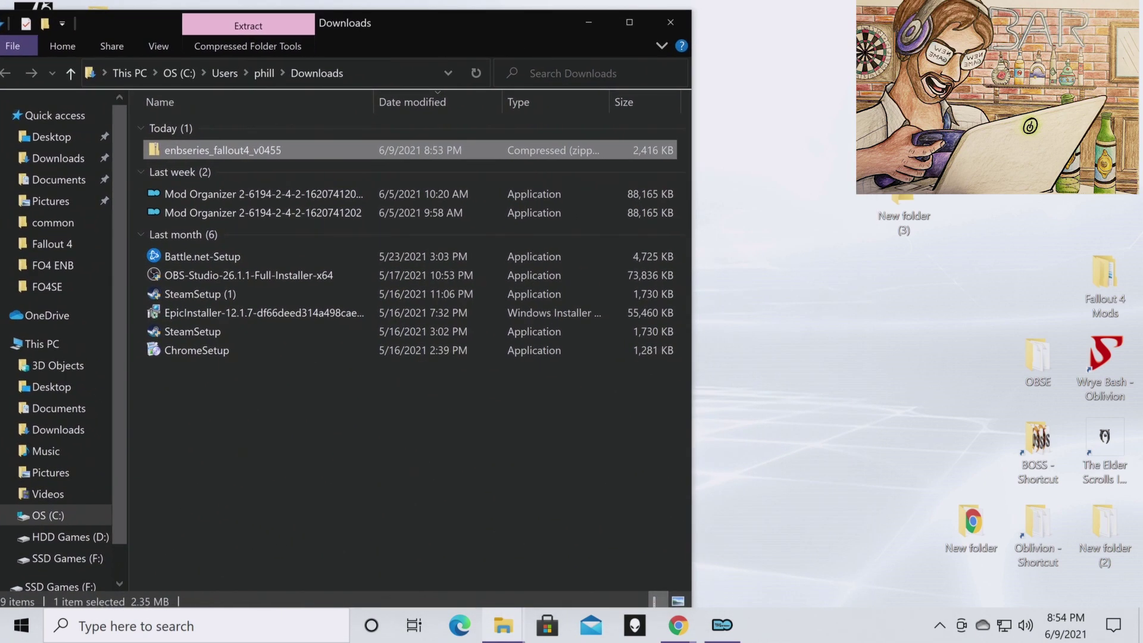
{"action": "left_click_drag", "start_coordinate": [276, 154], "coordinate": [902, 179]}
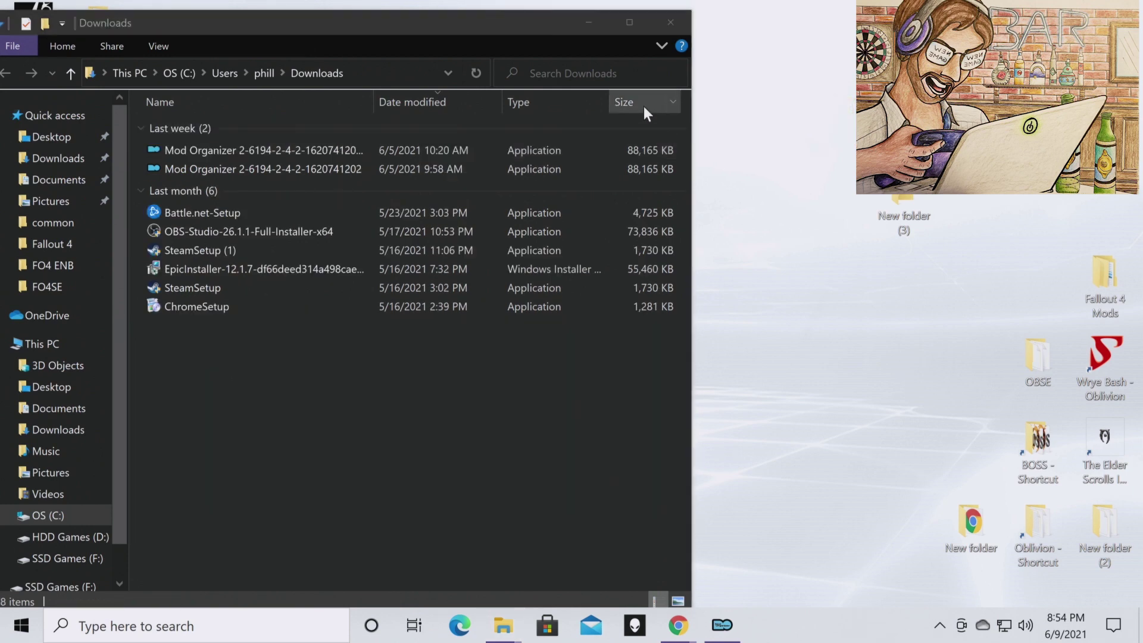
{"action": "left_click", "coordinate": [589, 24]}
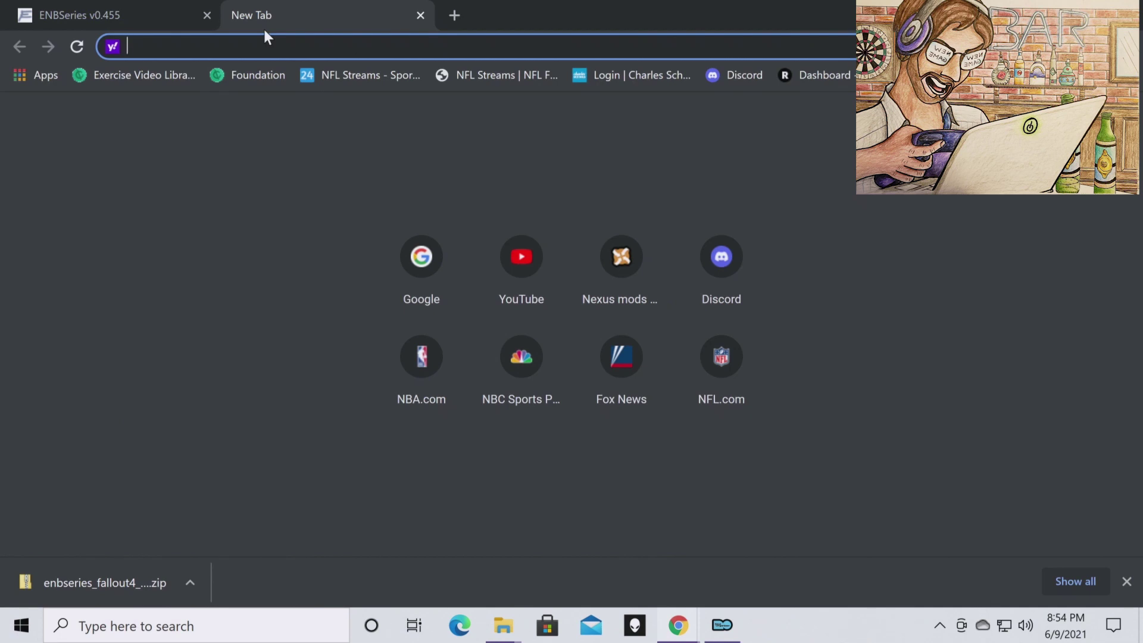
- Go to the Fallout 4 section of Nexus Mods and search its mods
{"action": "left_click", "coordinate": [598, 255]}
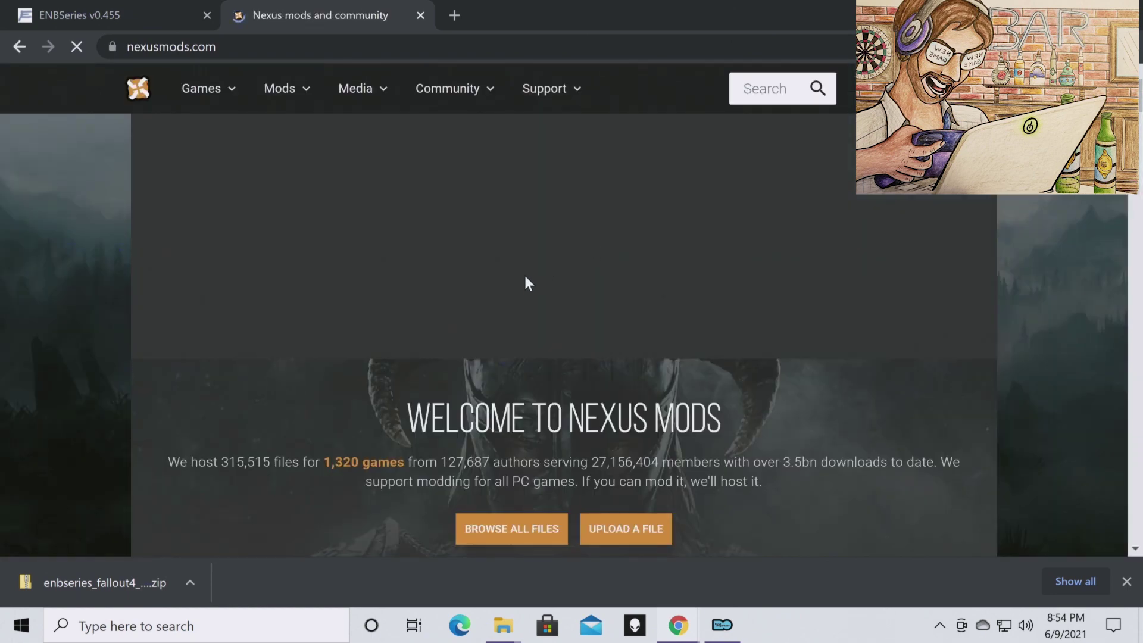
{"action": "scroll", "coordinate": [476, 262], "scroll_direction": "down", "scroll_amount": 5}
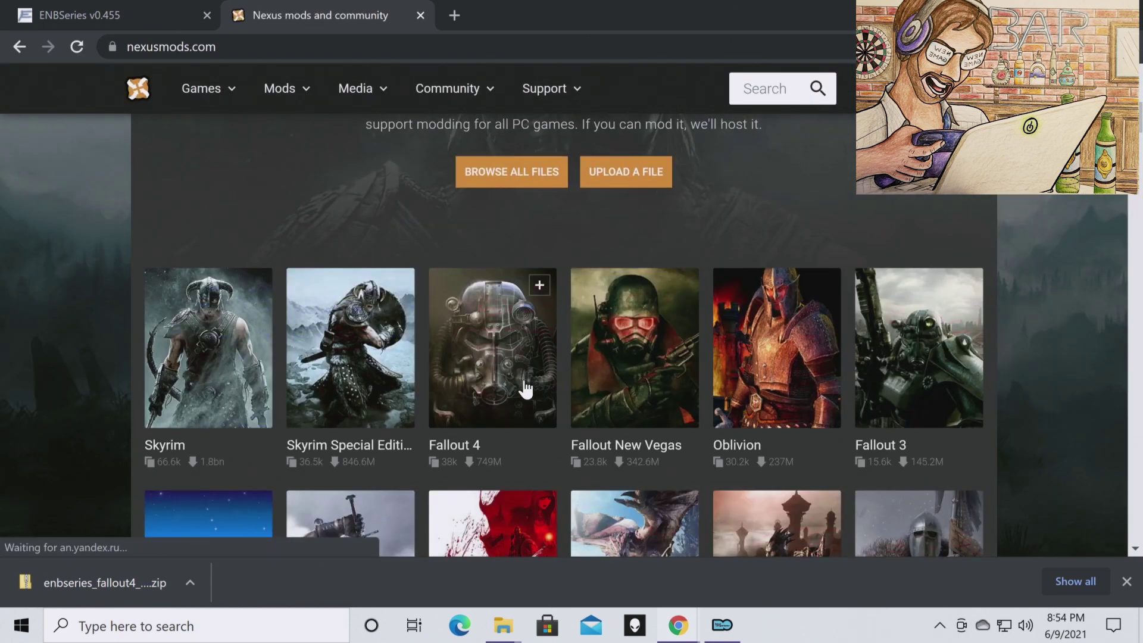
{"action": "left_click", "coordinate": [526, 388]}
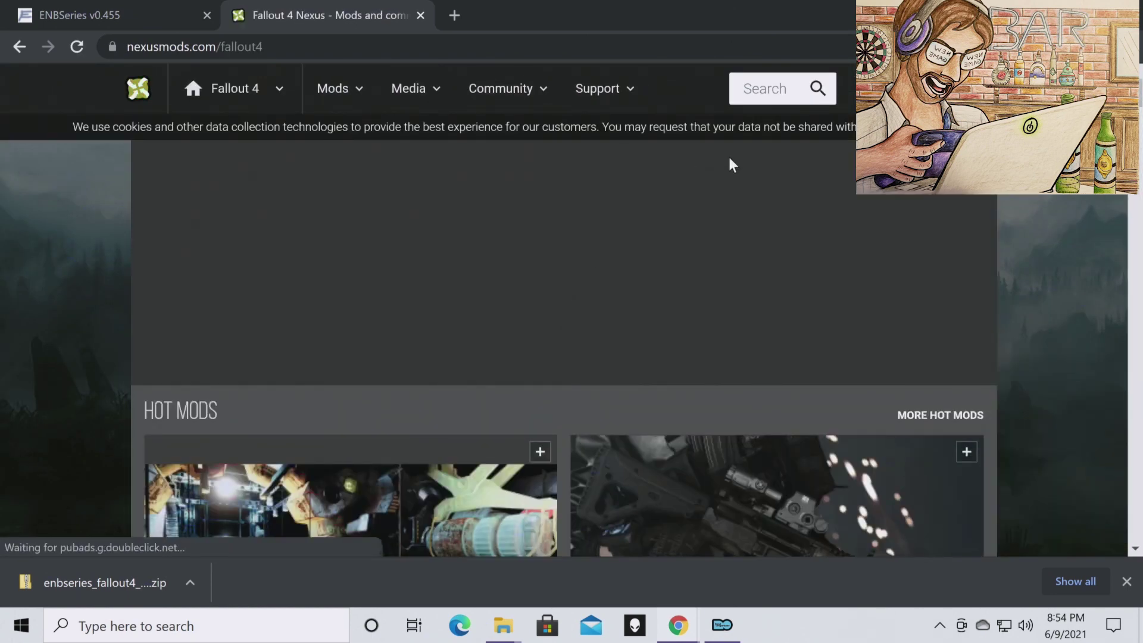
{"action": "left_click", "coordinate": [779, 98]}
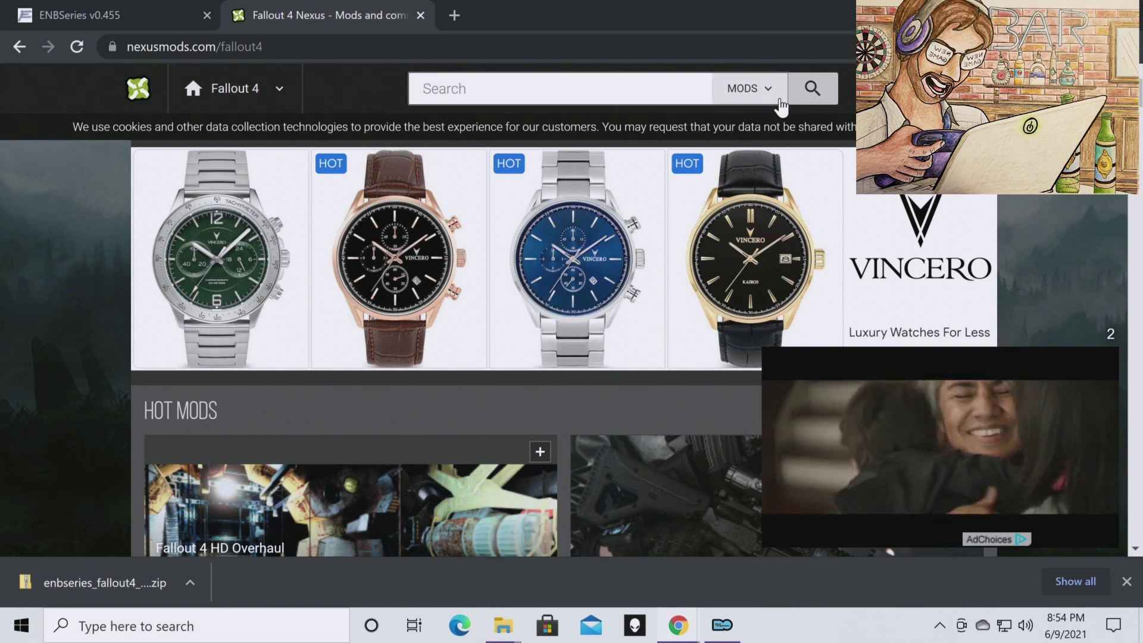
- On the NAC X Legacy Edition page, expand and collapse the Requirements section
{"action": "key", "text": "alt+Left"}
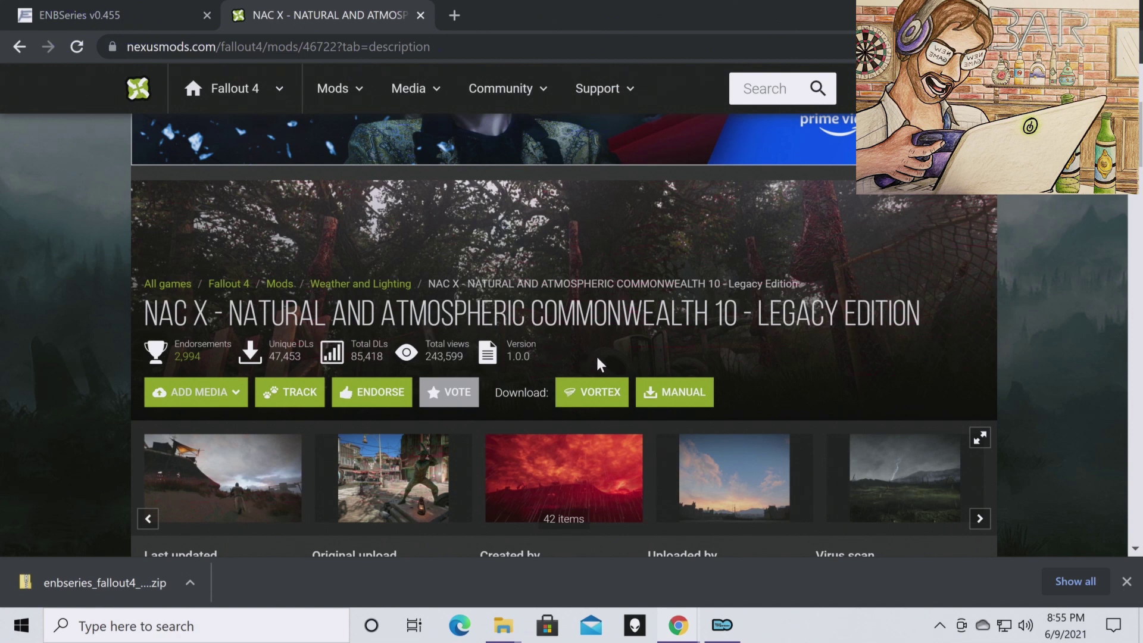
{"action": "left_click", "coordinate": [1125, 586]}
{"action": "scroll", "coordinate": [595, 422], "scroll_direction": "down", "scroll_amount": 4}
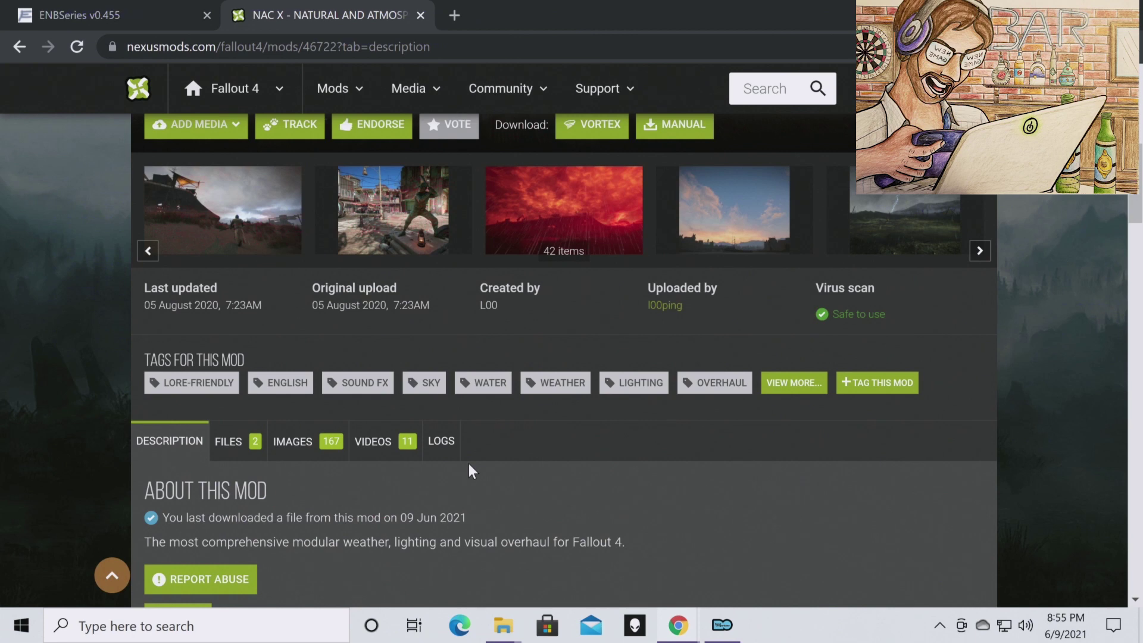
{"action": "scroll", "coordinate": [469, 463], "scroll_direction": "down", "scroll_amount": 4}
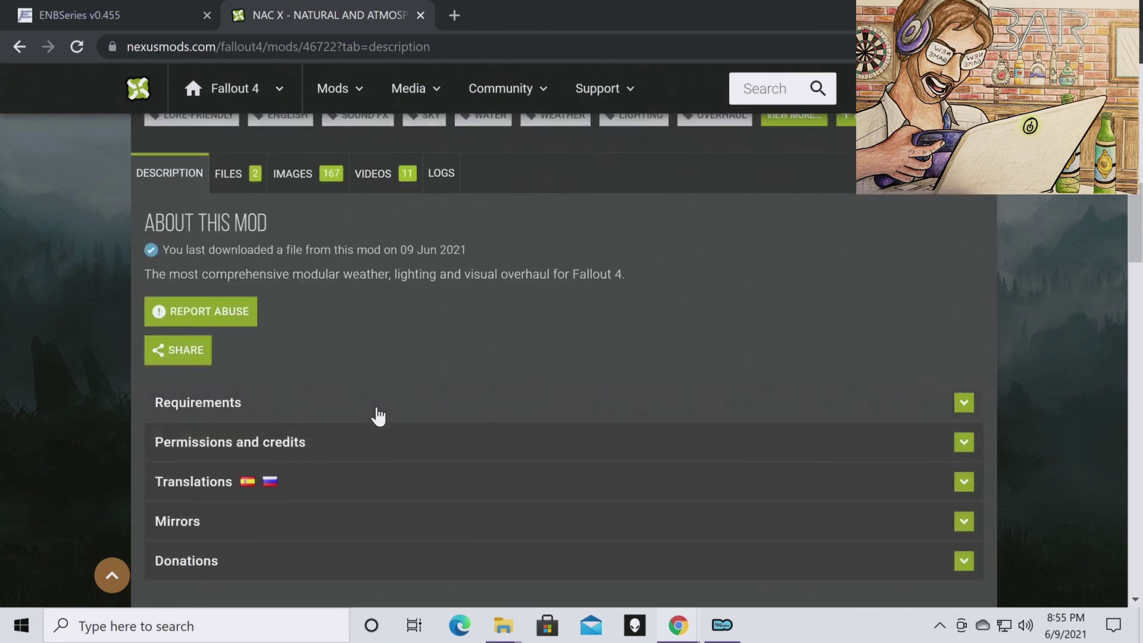
{"action": "left_click", "coordinate": [377, 415]}
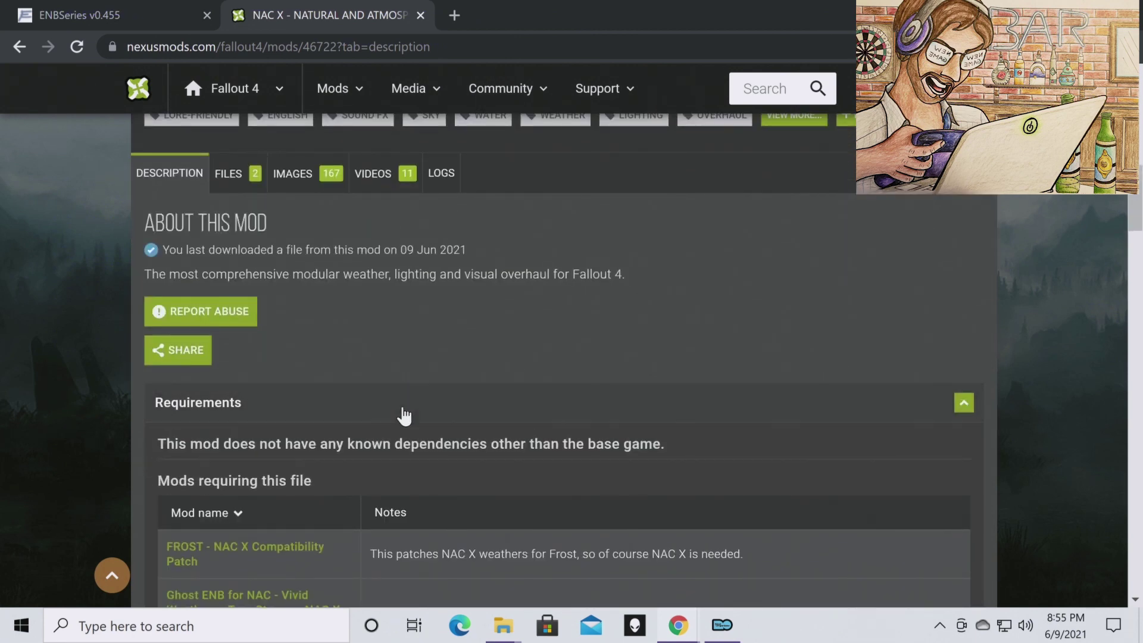
{"action": "left_click", "coordinate": [375, 414]}
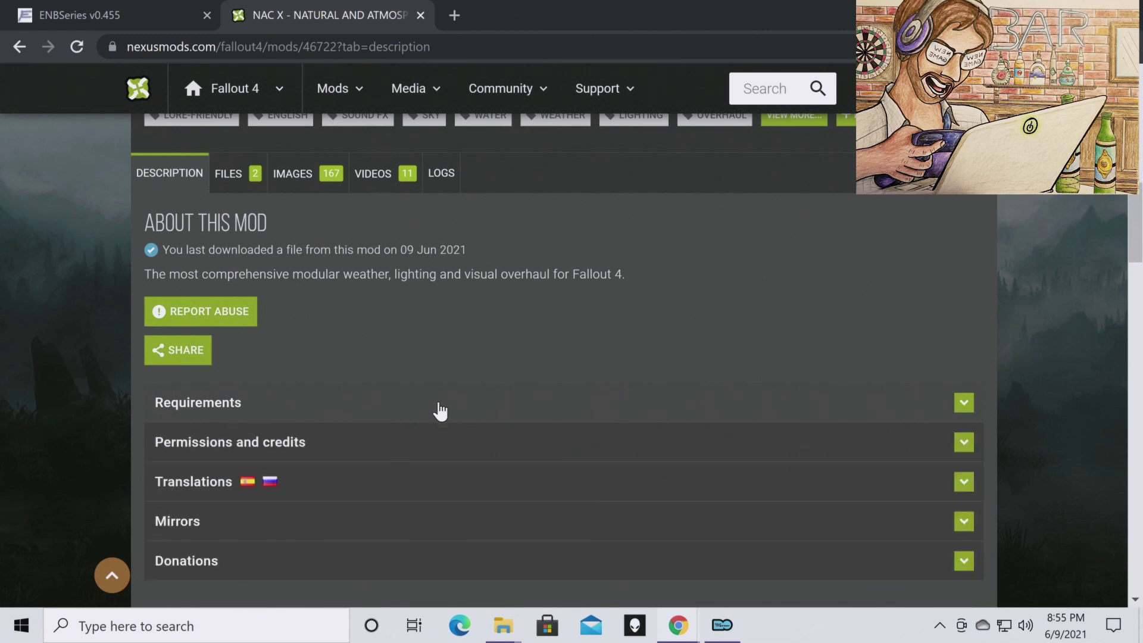
{"action": "left_click", "coordinate": [721, 624]}
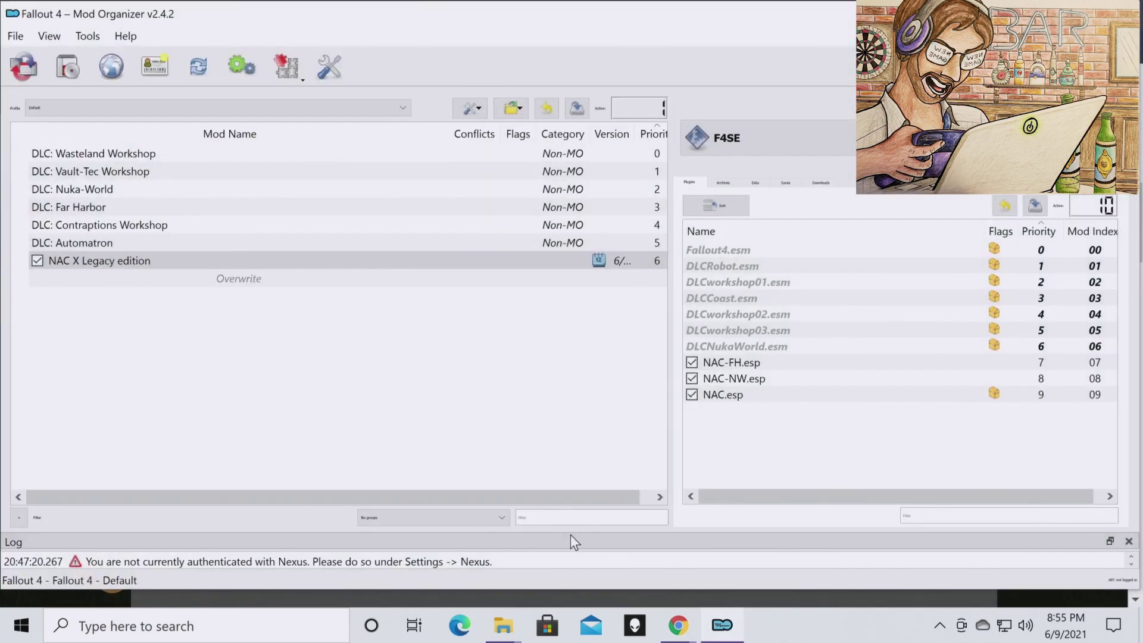
- Select NAC X Legacy edition in Mod Organizer to confirm its NAC plugins are active, then return to Chrome
{"action": "left_click", "coordinate": [68, 265]}
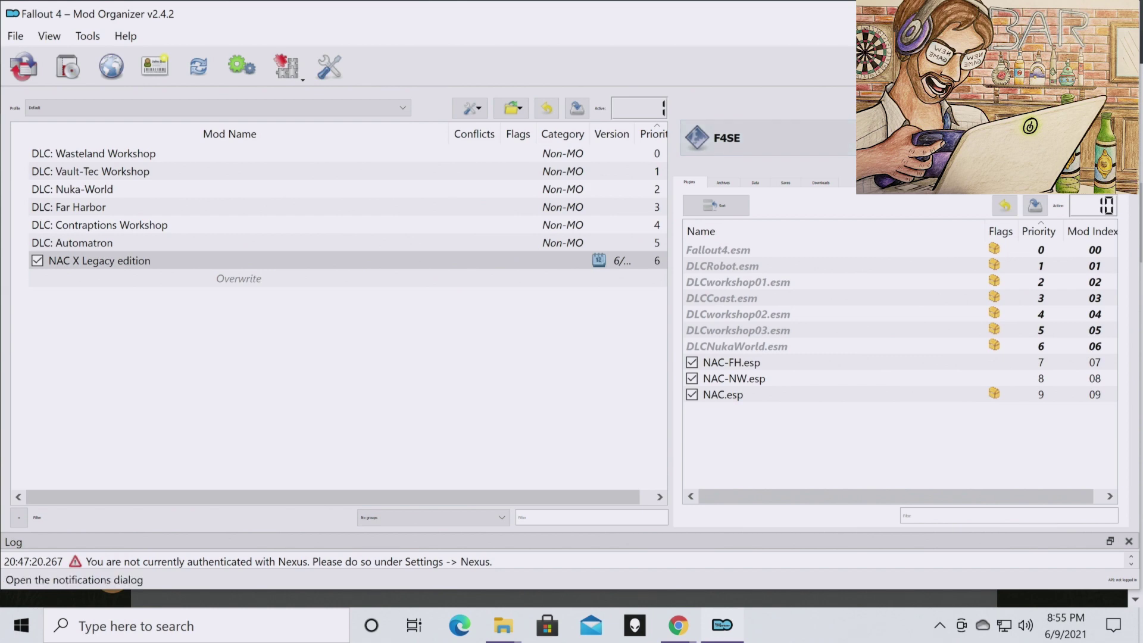
{"action": "key", "text": "alt+Tab"}
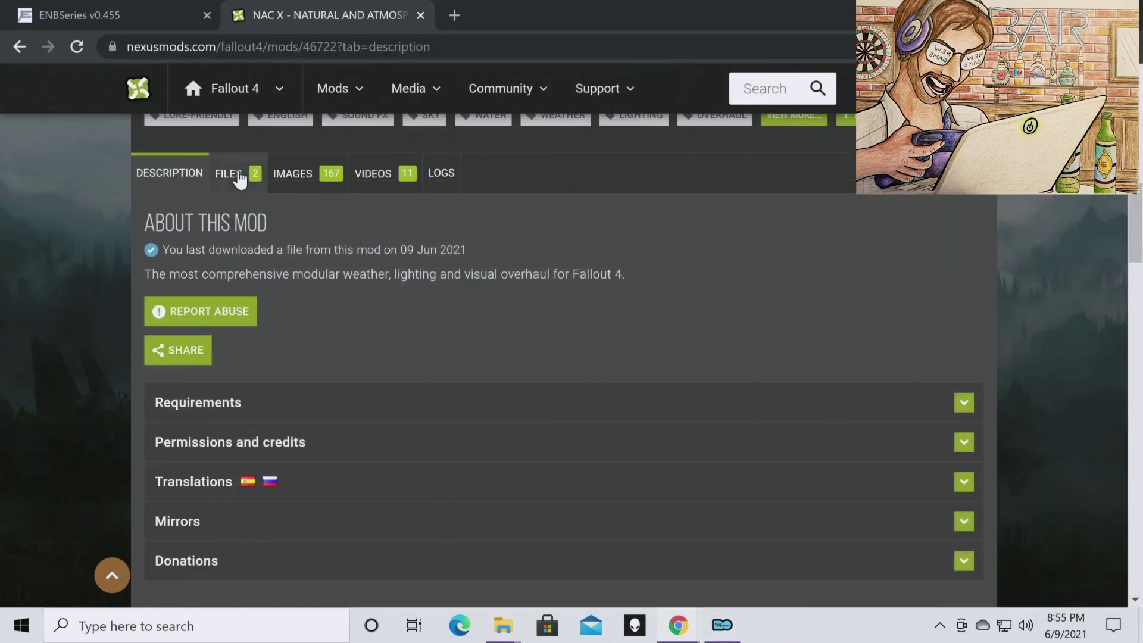
- Manually download the optional NAC X - ENB file and show it in its Downloads folder
{"action": "left_click", "coordinate": [232, 174]}
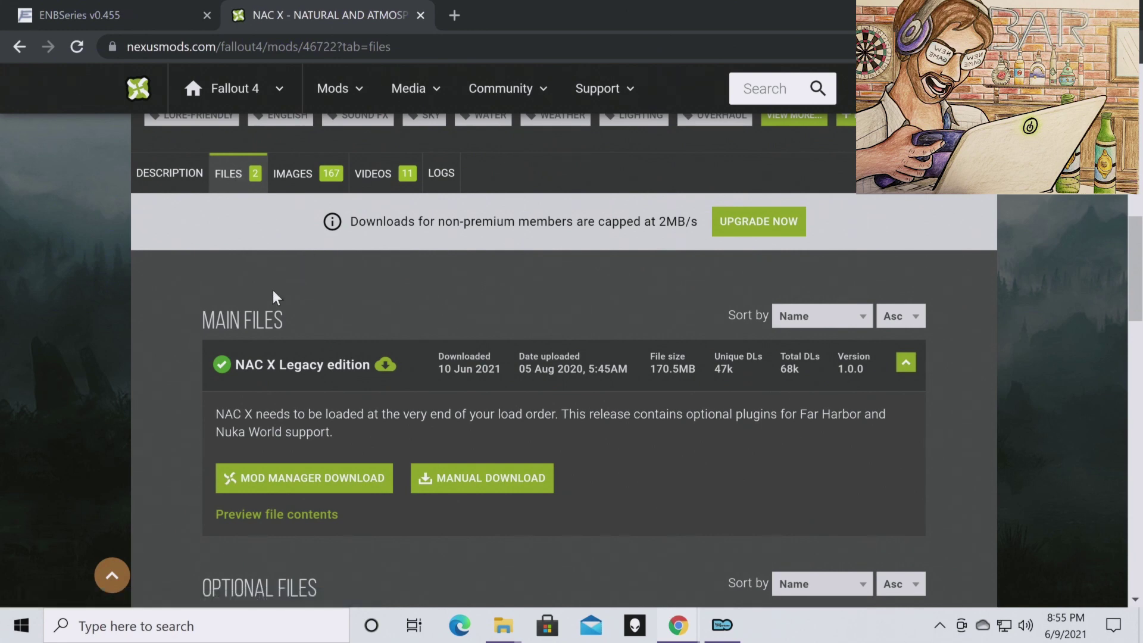
{"action": "scroll", "coordinate": [505, 398], "scroll_direction": "down", "scroll_amount": 4}
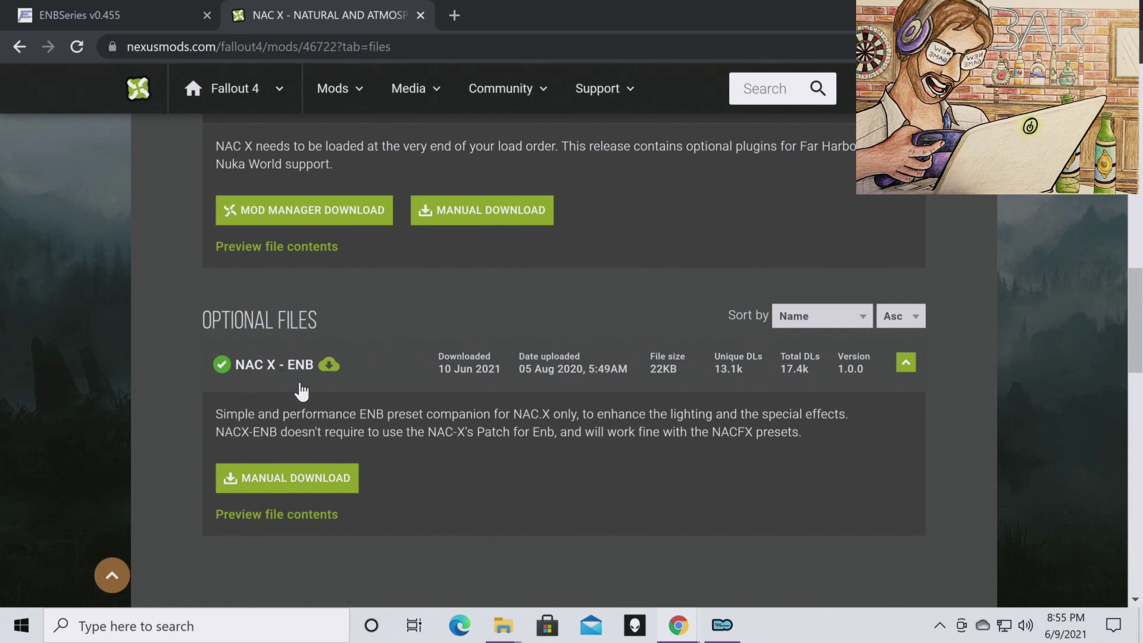
{"action": "left_click", "coordinate": [318, 478]}
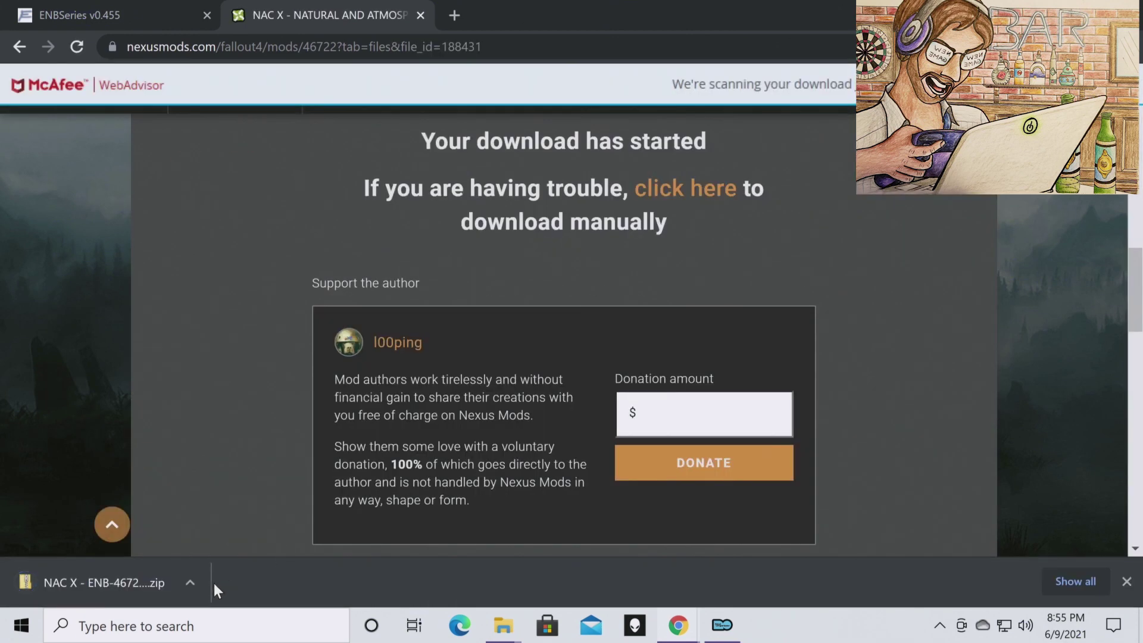
{"action": "left_click", "coordinate": [190, 582]}
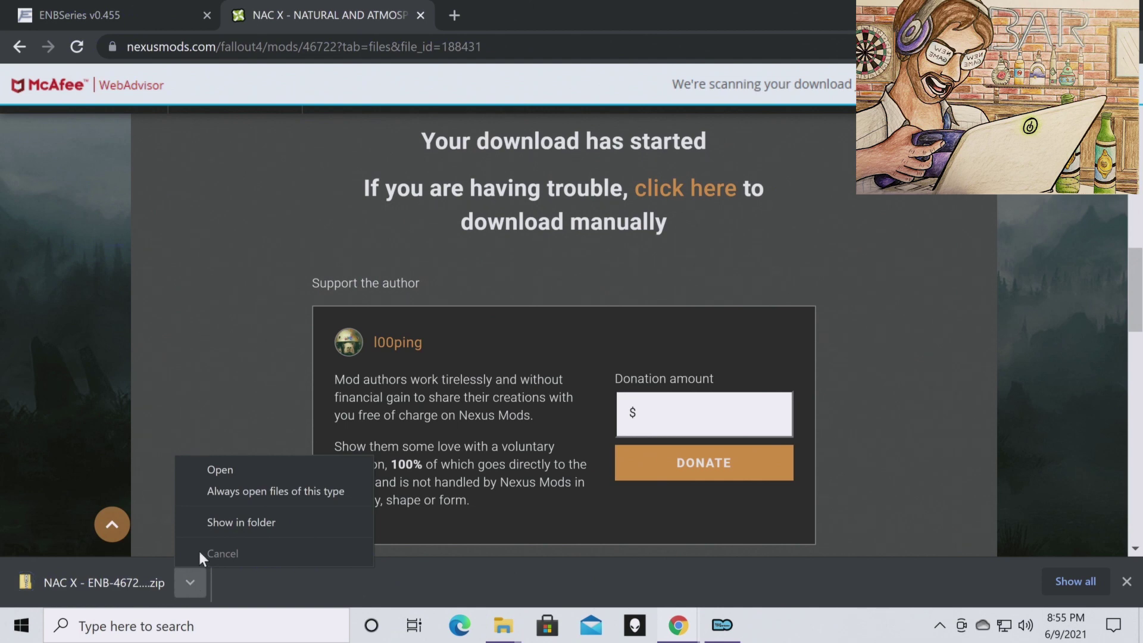
{"action": "left_click", "coordinate": [233, 519]}
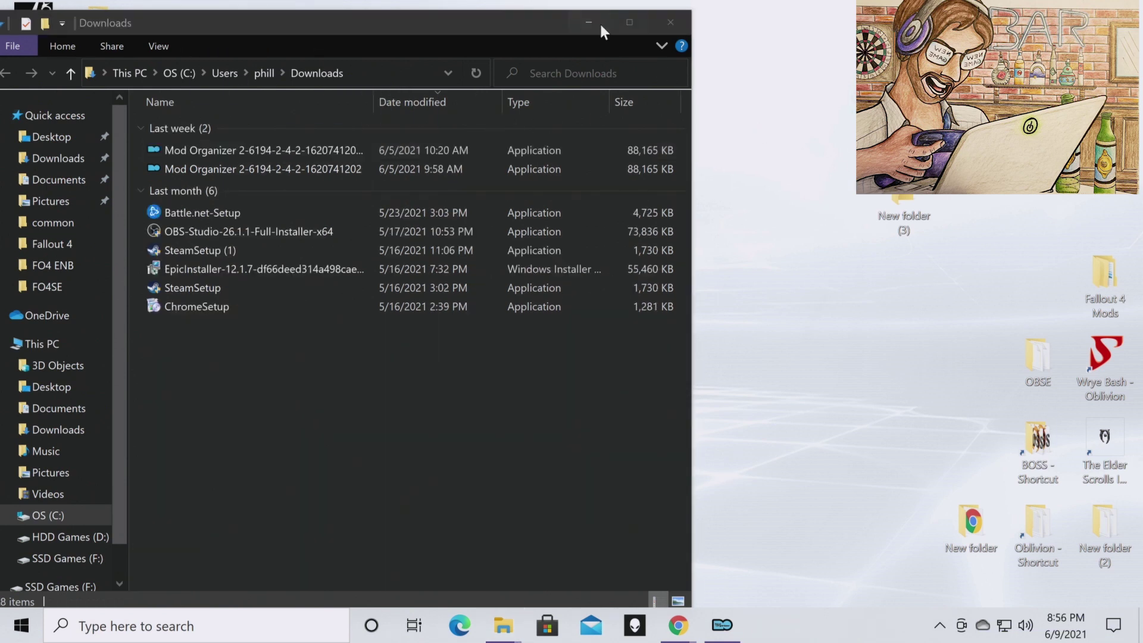
{"action": "left_click", "coordinate": [669, 27]}
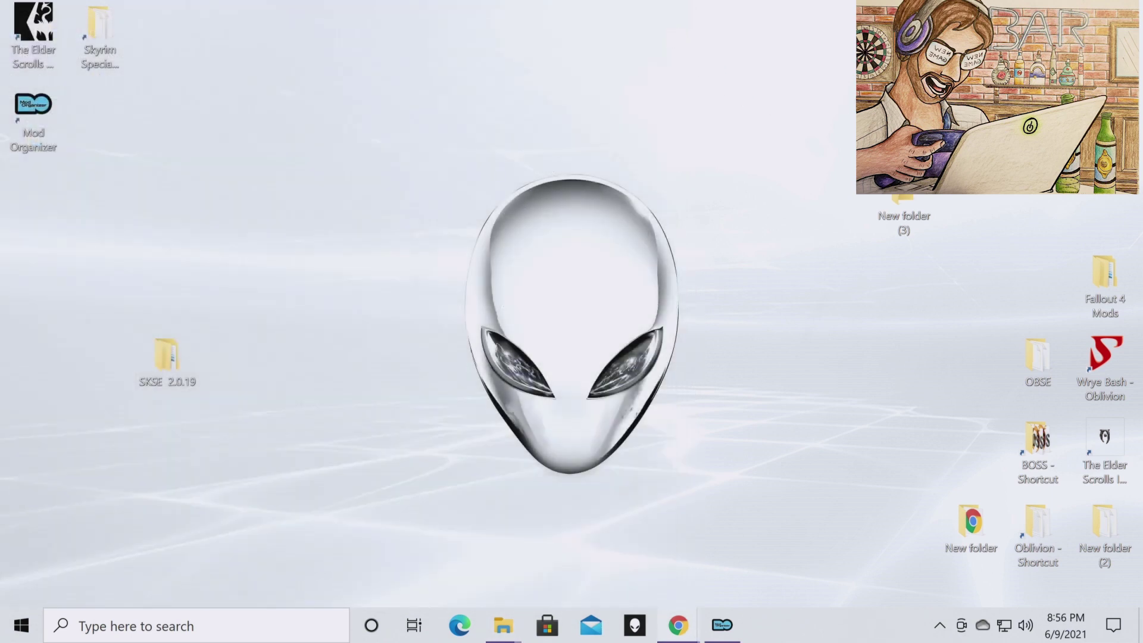
- Restore the FO4 ENB folder and select the enbseries_fallout4_v0455 and NAC X - ENB zips
{"action": "key", "text": "alt+Tab"}
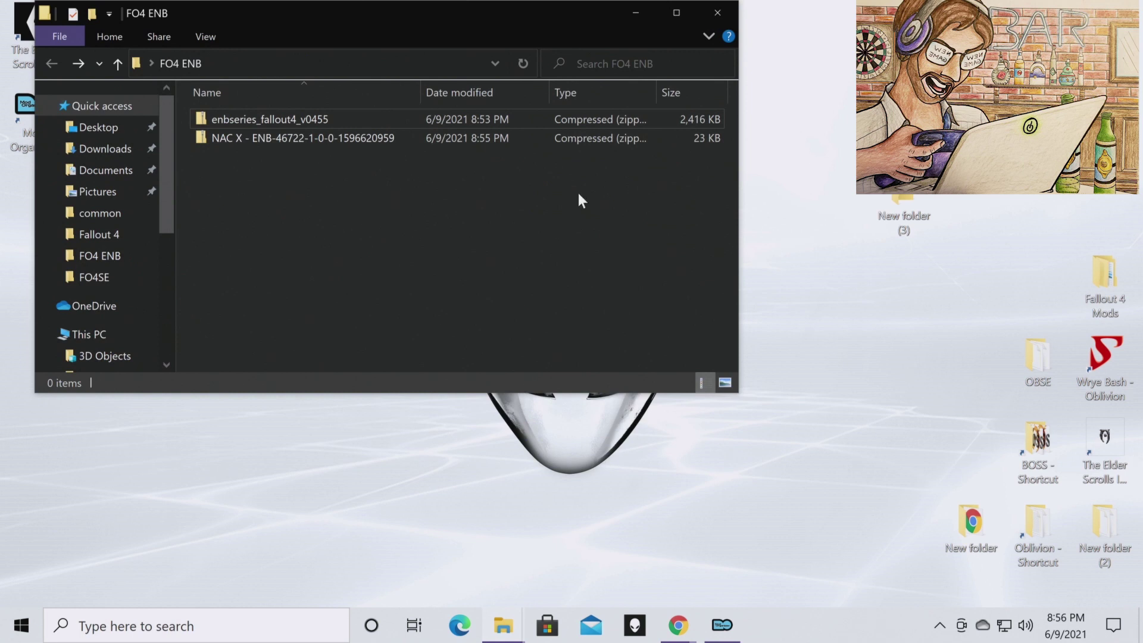
{"action": "left_click", "coordinate": [239, 120]}
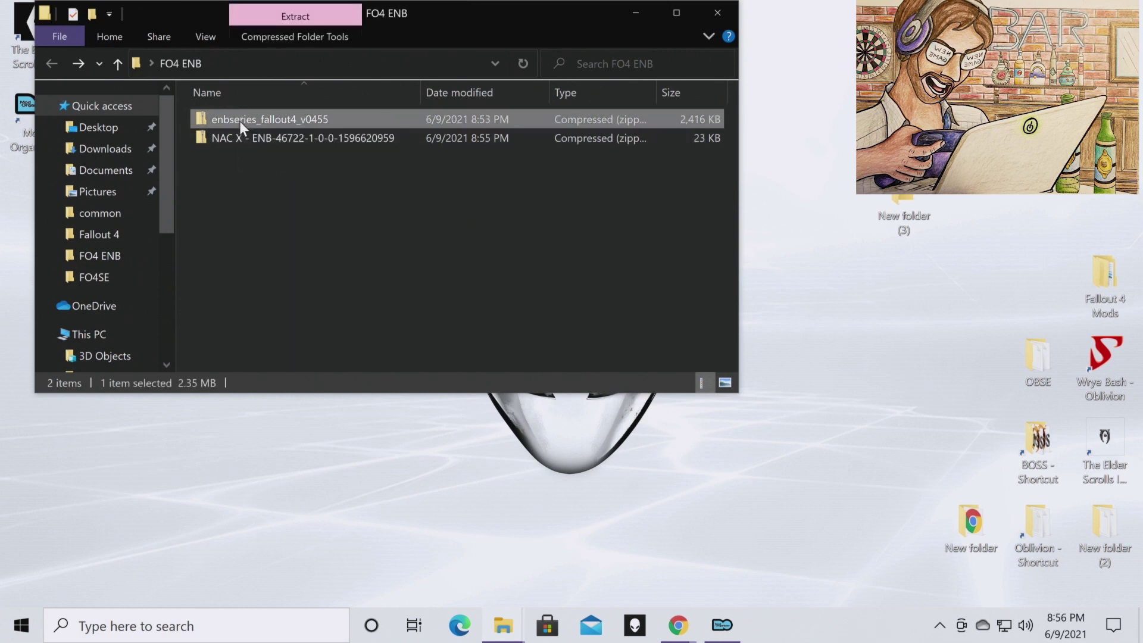
{"action": "left_click", "coordinate": [249, 138]}
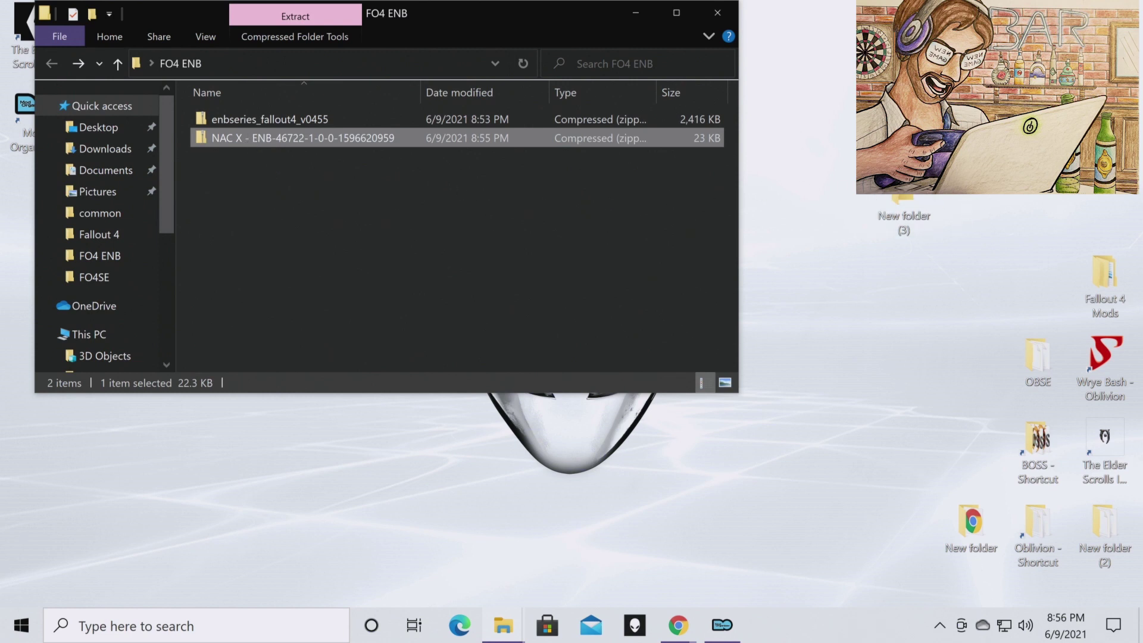
- Place the Fallout 4 and FO4 ENB windows side by side and select the enbseries zip
{"action": "left_click_drag", "start_coordinate": [432, 9], "coordinate": [759, 82]}
{"action": "left_click_drag", "start_coordinate": [585, 16], "coordinate": [423, 67]}
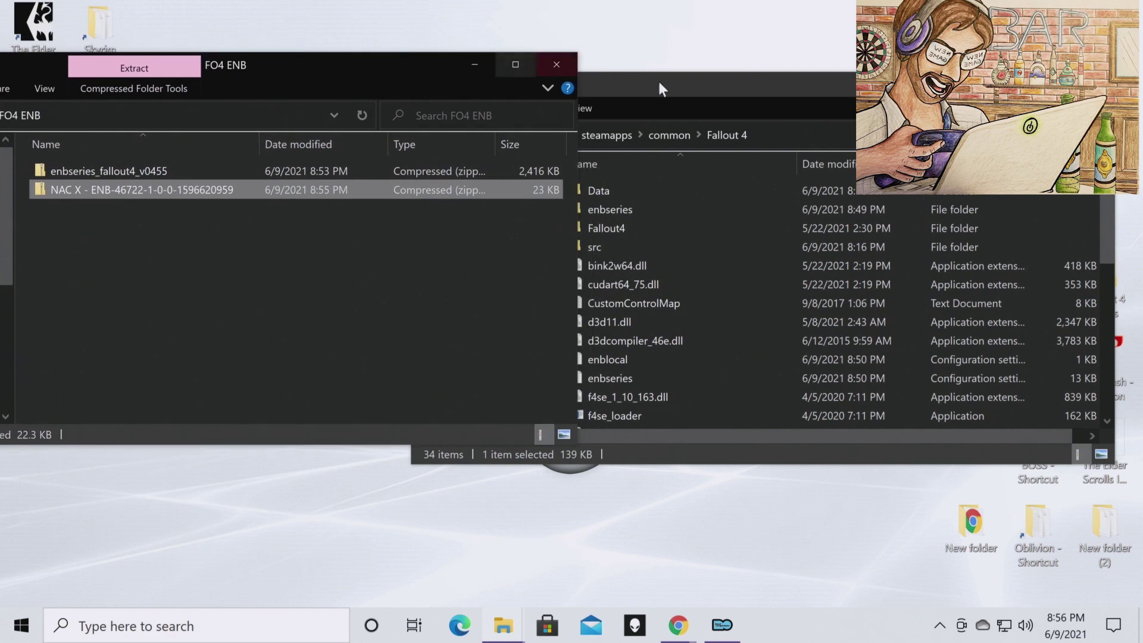
{"action": "left_click", "coordinate": [718, 84]}
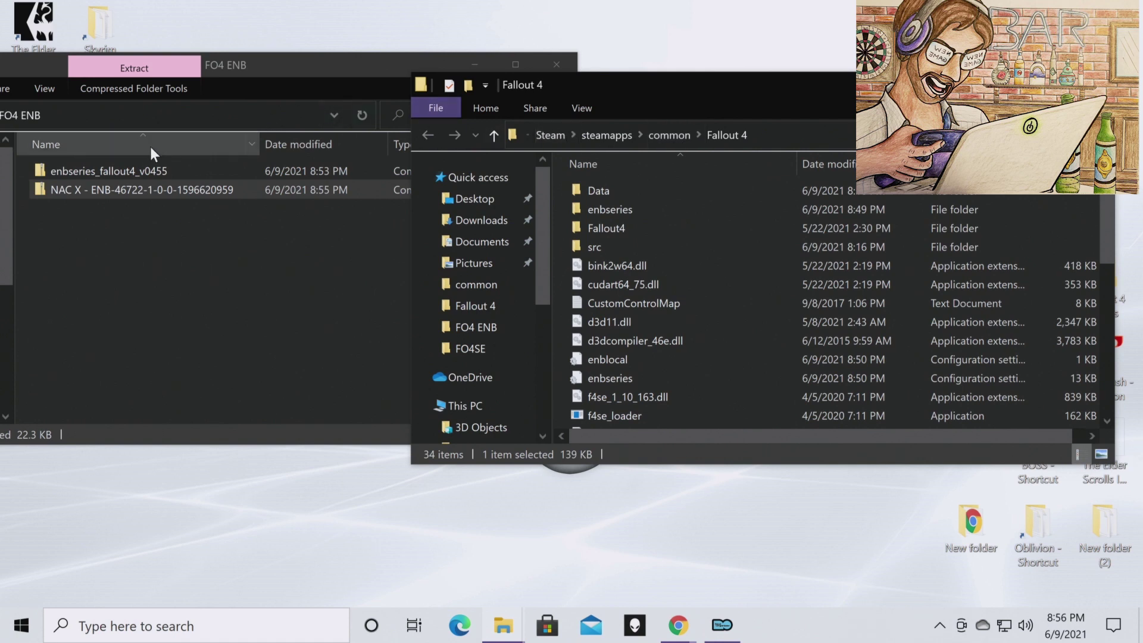
{"action": "left_click", "coordinate": [123, 170]}
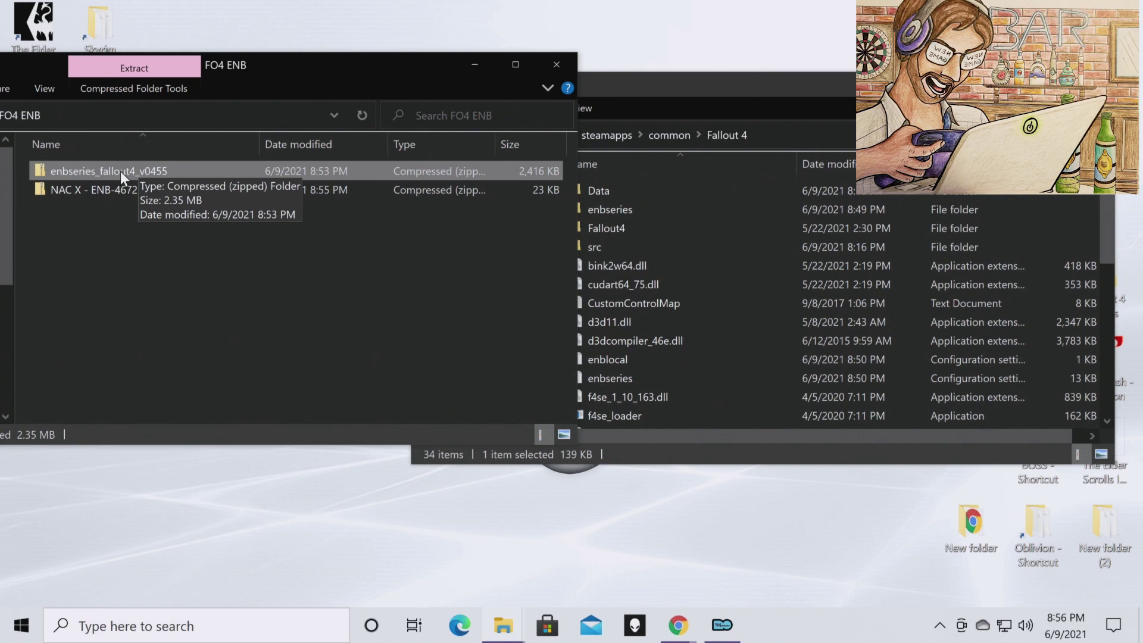
- Extract enbseries_fallout4_v0455.zip into FO4 ENB with 7-Zip's Extract Here
{"action": "right_click", "coordinate": [120, 171]}
{"action": "mouse_move", "coordinate": [281, 251]}
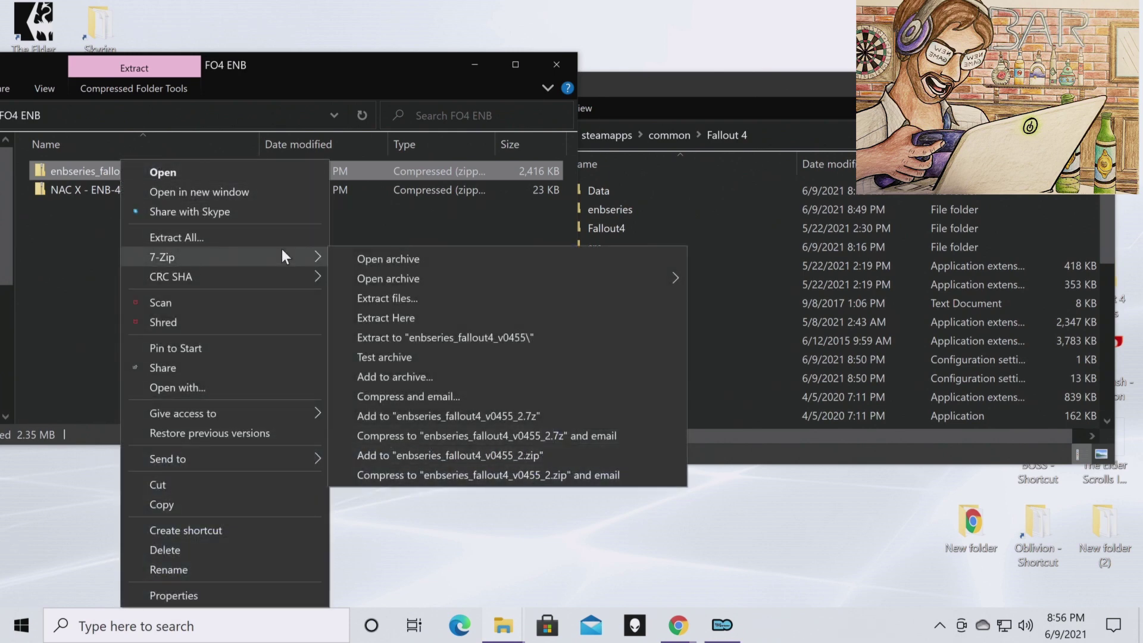
{"action": "left_click", "coordinate": [373, 319]}
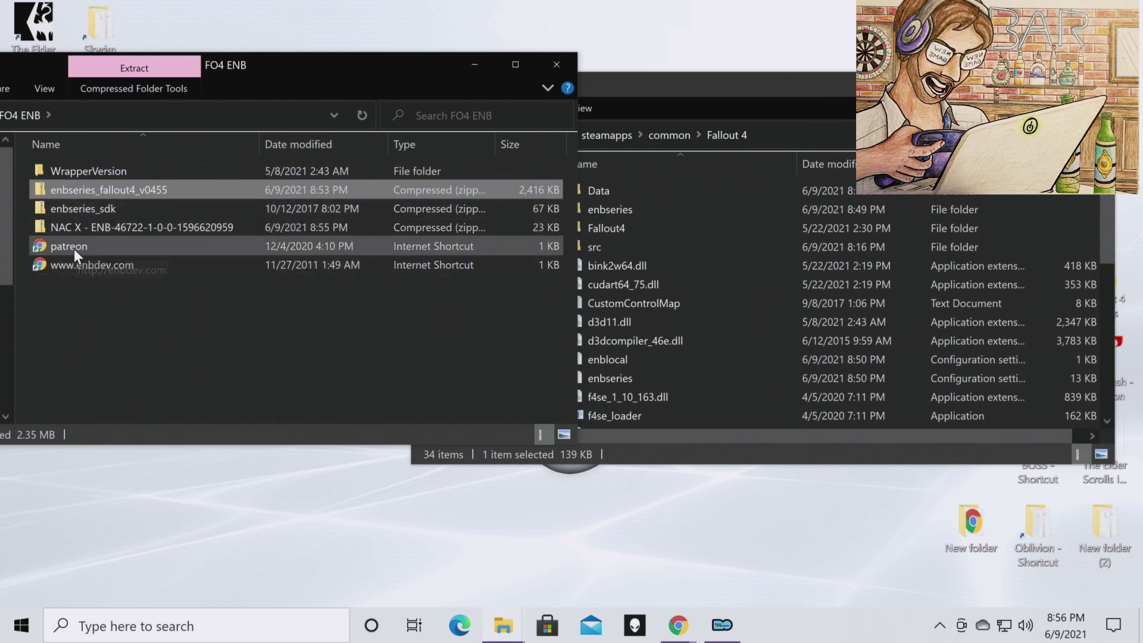
- Copy d3d11.dll and d3dcompiler_46e.dll from WrapperVersion into Fallout 4, replacing the existing files
{"action": "double_click", "coordinate": [92, 170]}
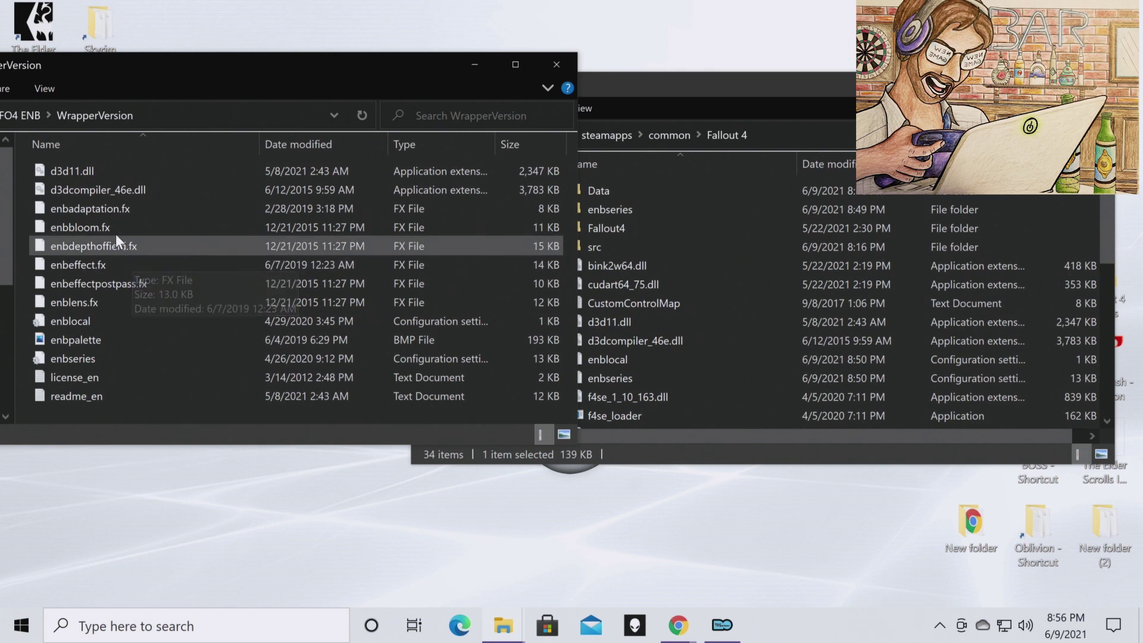
{"action": "left_click", "coordinate": [101, 173]}
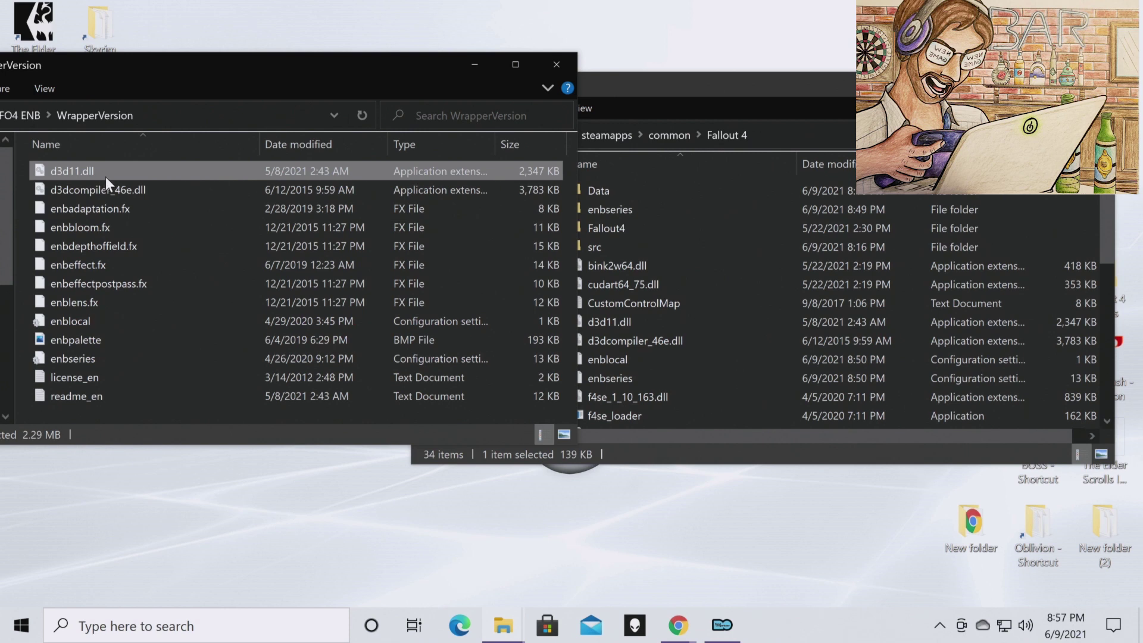
{"action": "left_click", "coordinate": [122, 188], "text": "ctrl"}
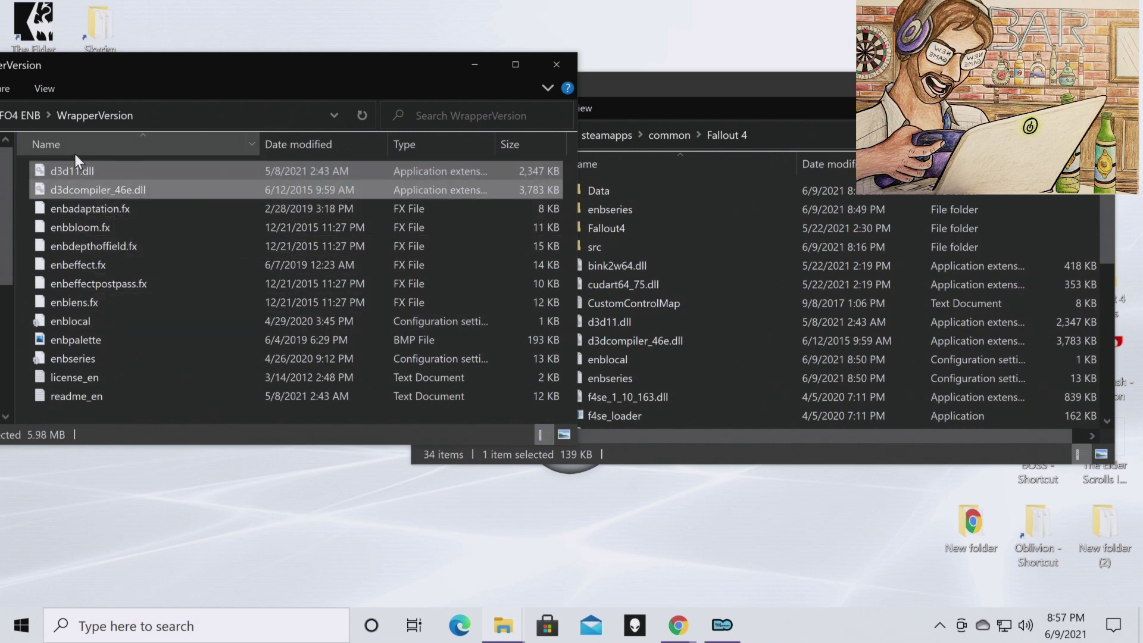
{"action": "left_click_drag", "start_coordinate": [73, 170], "coordinate": [161, 184]}
{"action": "left_click_drag", "start_coordinate": [581, 260], "coordinate": [765, 269]}
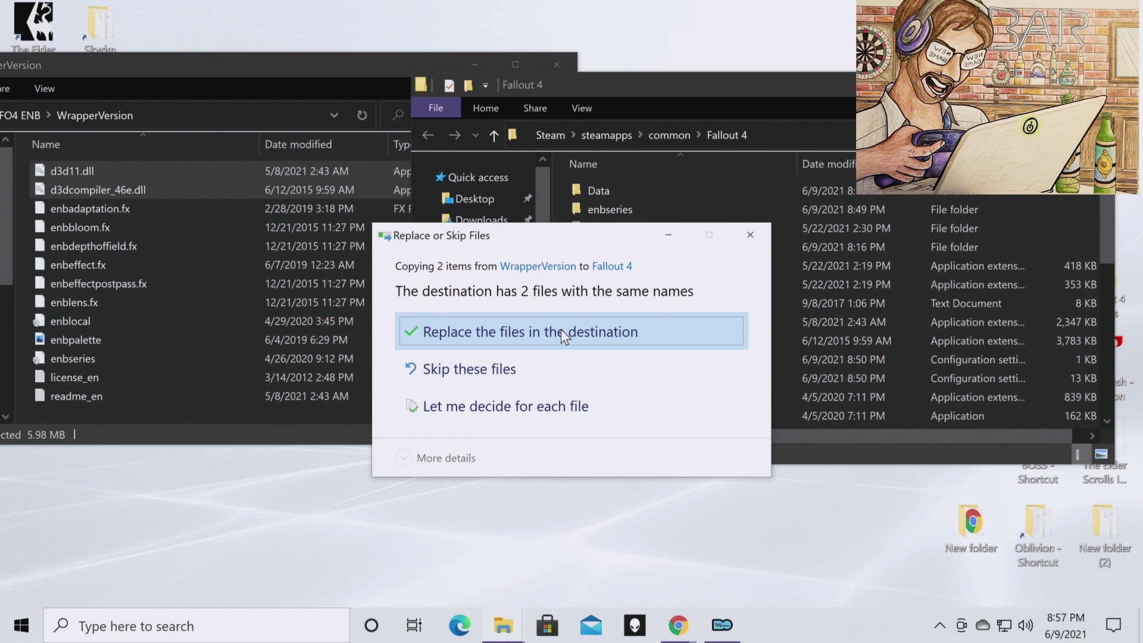
{"action": "left_click", "coordinate": [522, 330]}
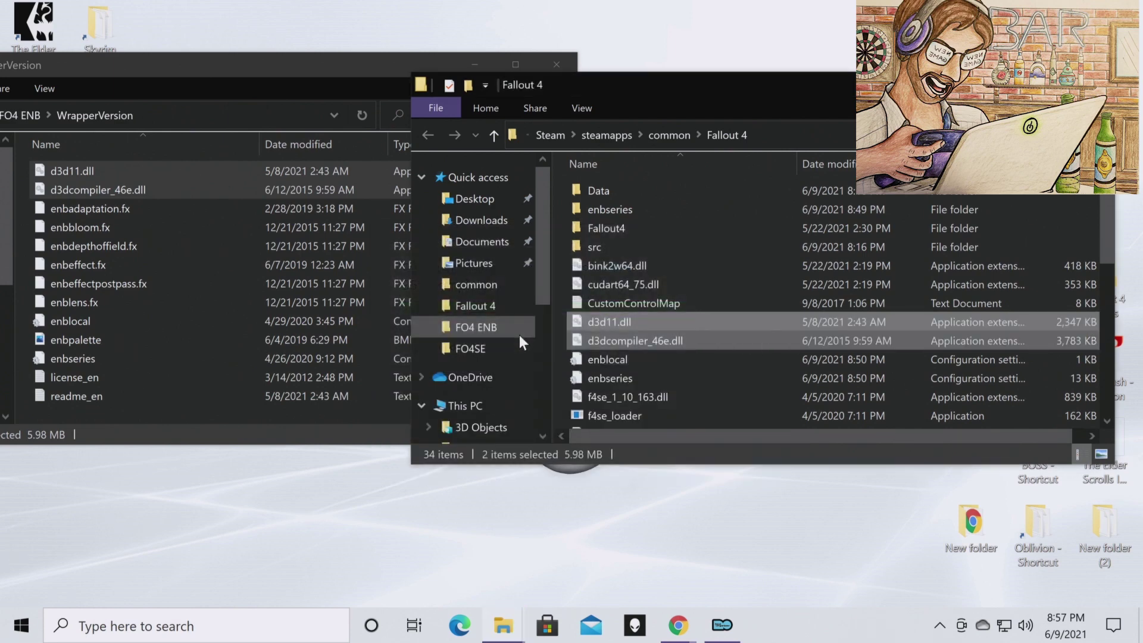
{"action": "left_click_drag", "start_coordinate": [251, 68], "coordinate": [423, 73]}
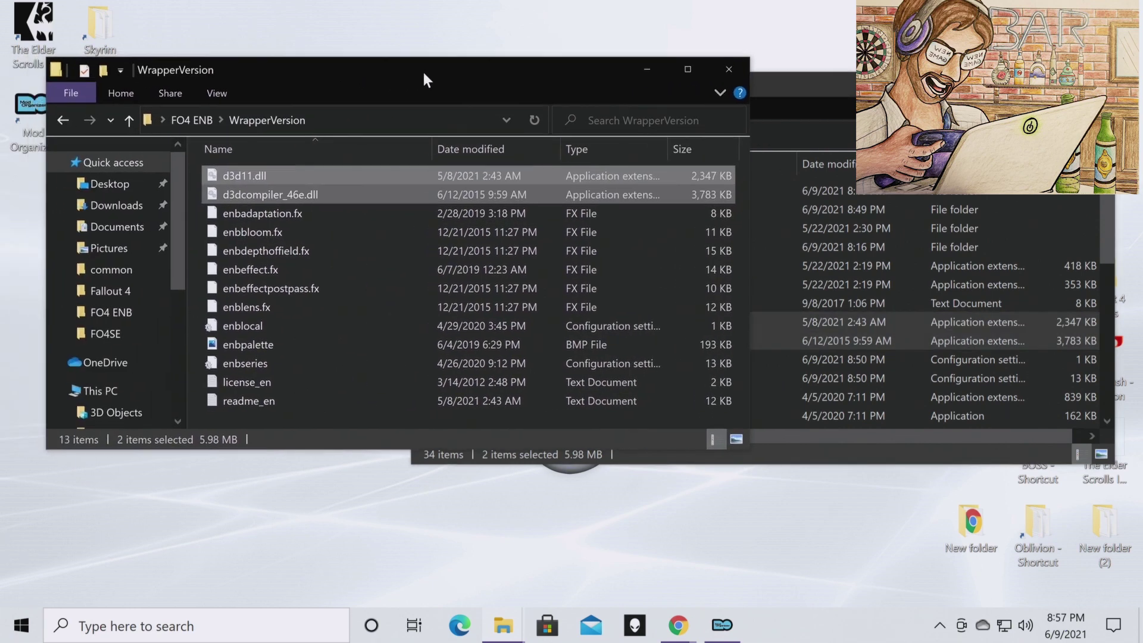
- Create a new folder named 'ENB Binaries' inside FO4 ENB
{"action": "left_click", "coordinate": [60, 122]}
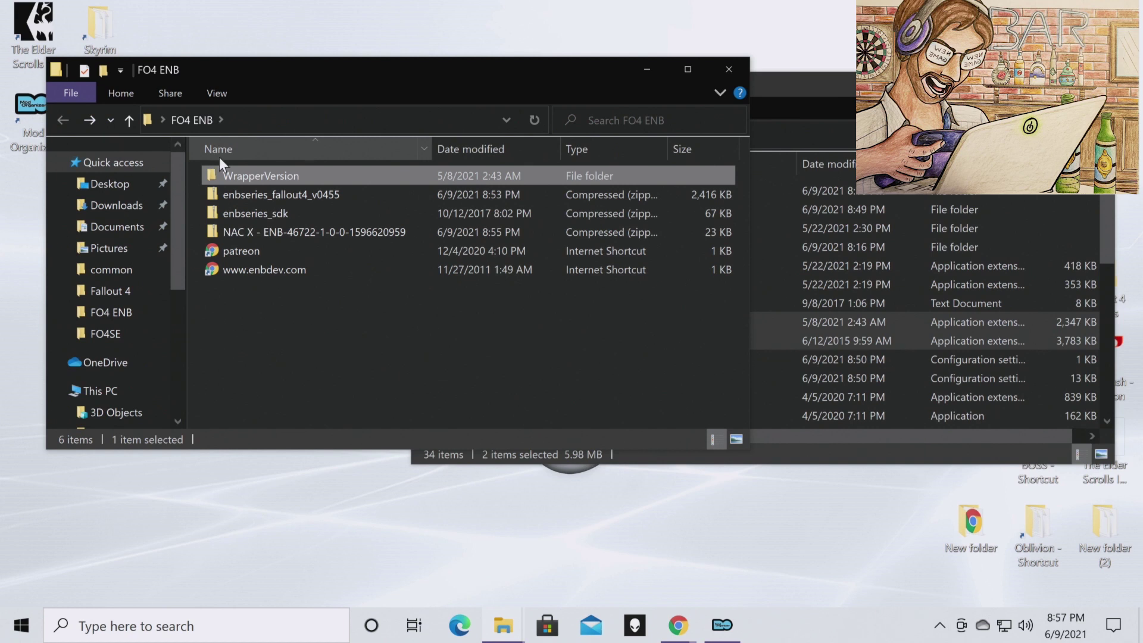
{"action": "right_click", "coordinate": [274, 320]}
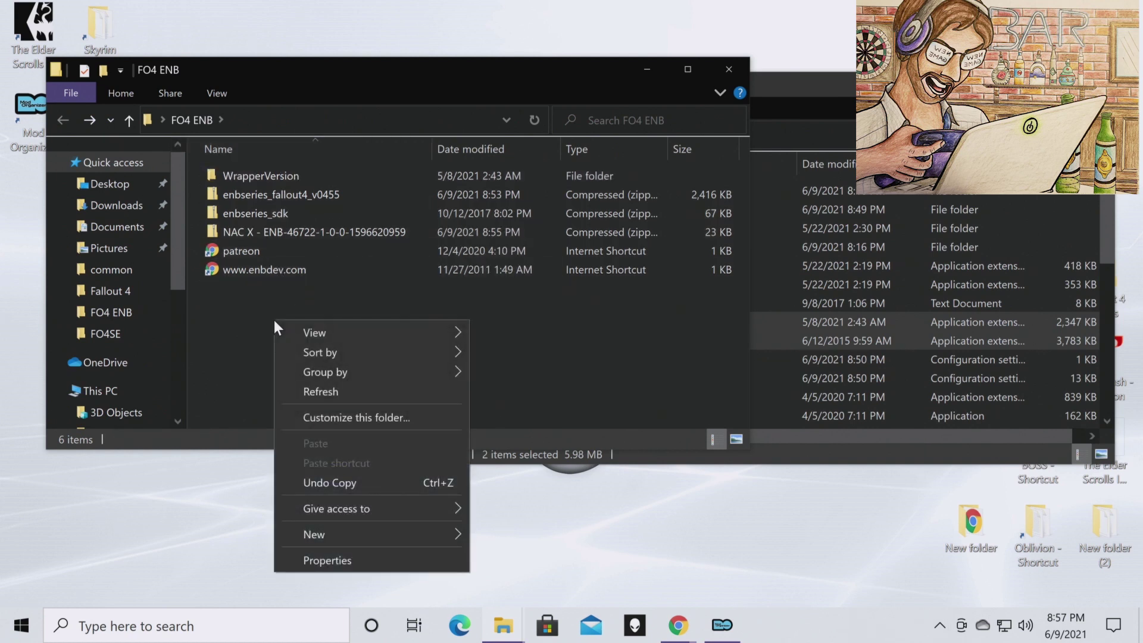
{"action": "left_click", "coordinate": [241, 325]}
{"action": "right_click", "coordinate": [239, 322]}
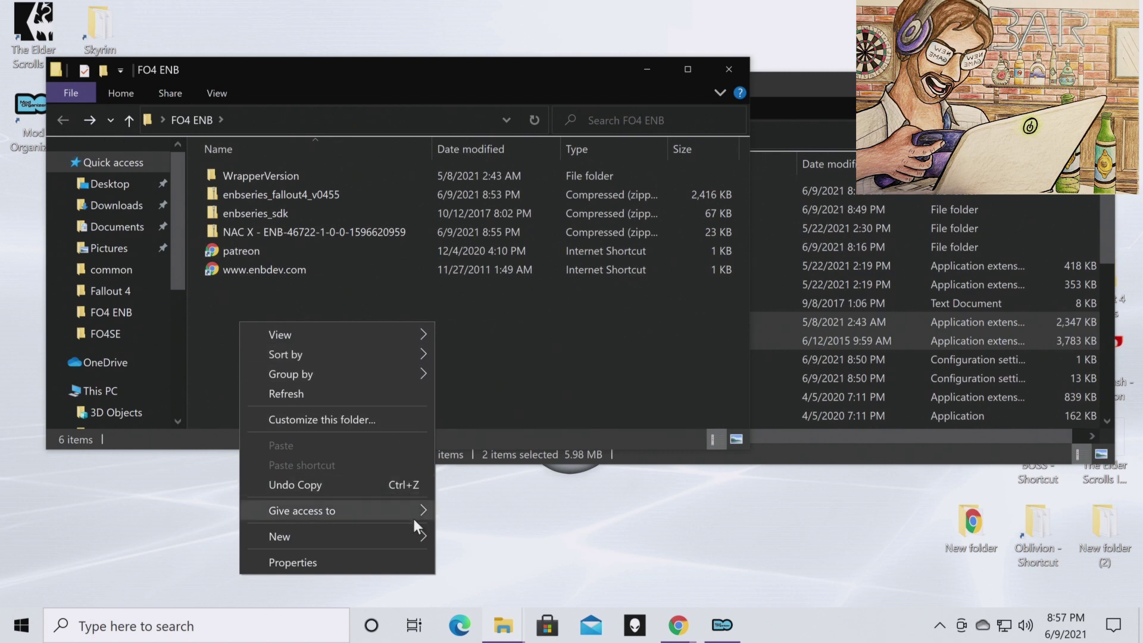
{"action": "mouse_move", "coordinate": [420, 538]}
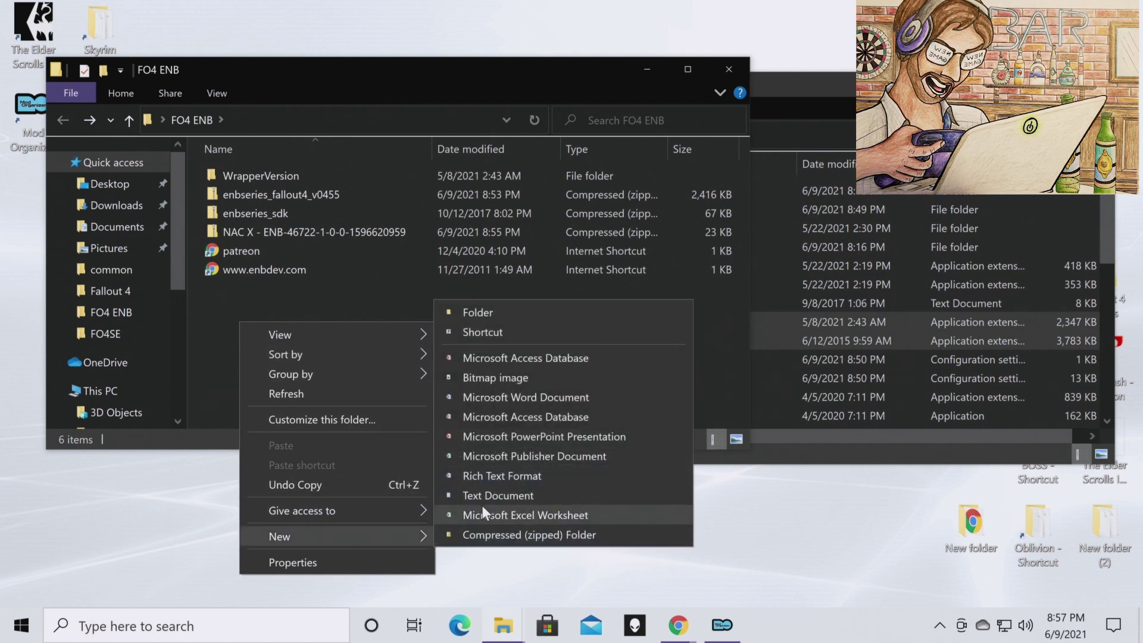
{"action": "left_click", "coordinate": [468, 312]}
{"action": "left_click", "coordinate": [269, 192]}
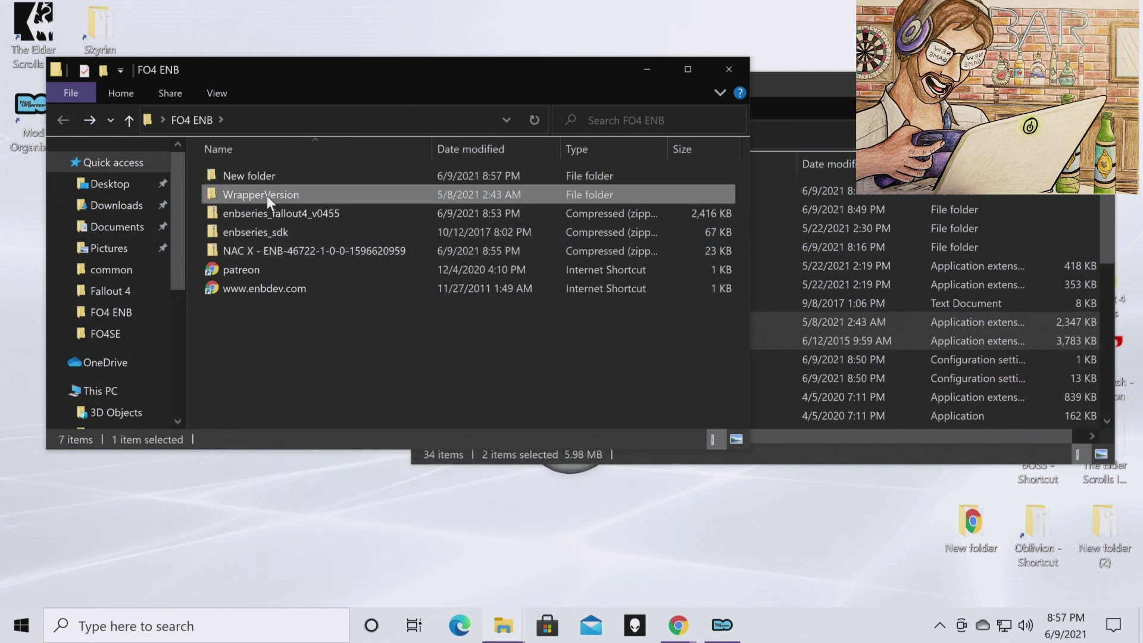
{"action": "right_click", "coordinate": [262, 177]}
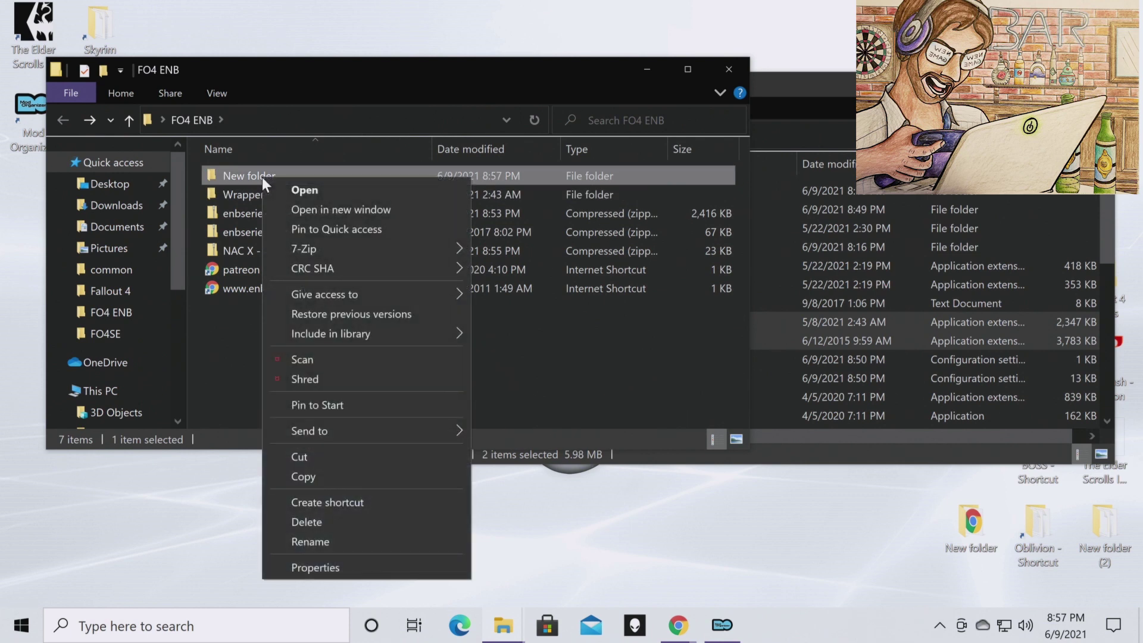
{"action": "left_click", "coordinate": [338, 535]}
{"action": "type", "text": "ENB"}
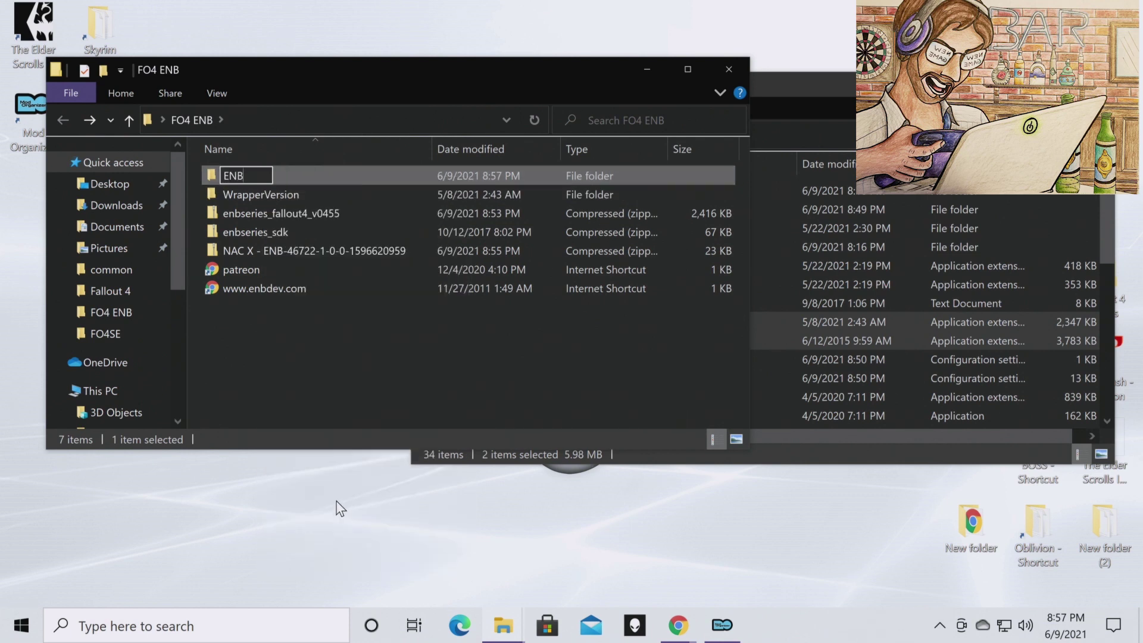
{"action": "type", "text": " Binaries"}
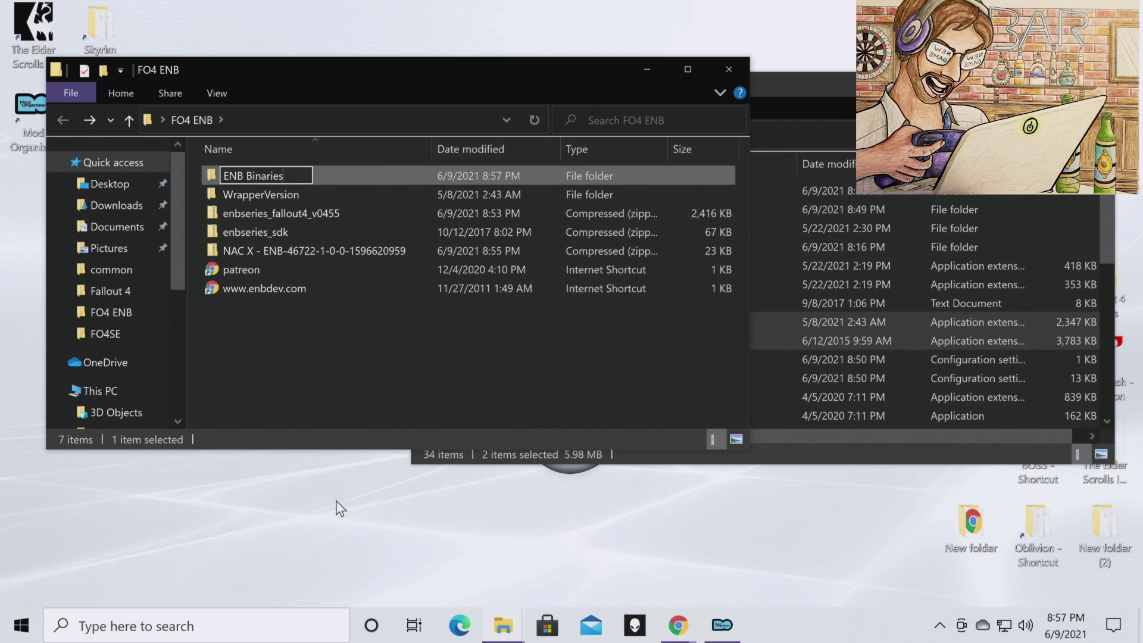
{"action": "key", "text": "Return"}
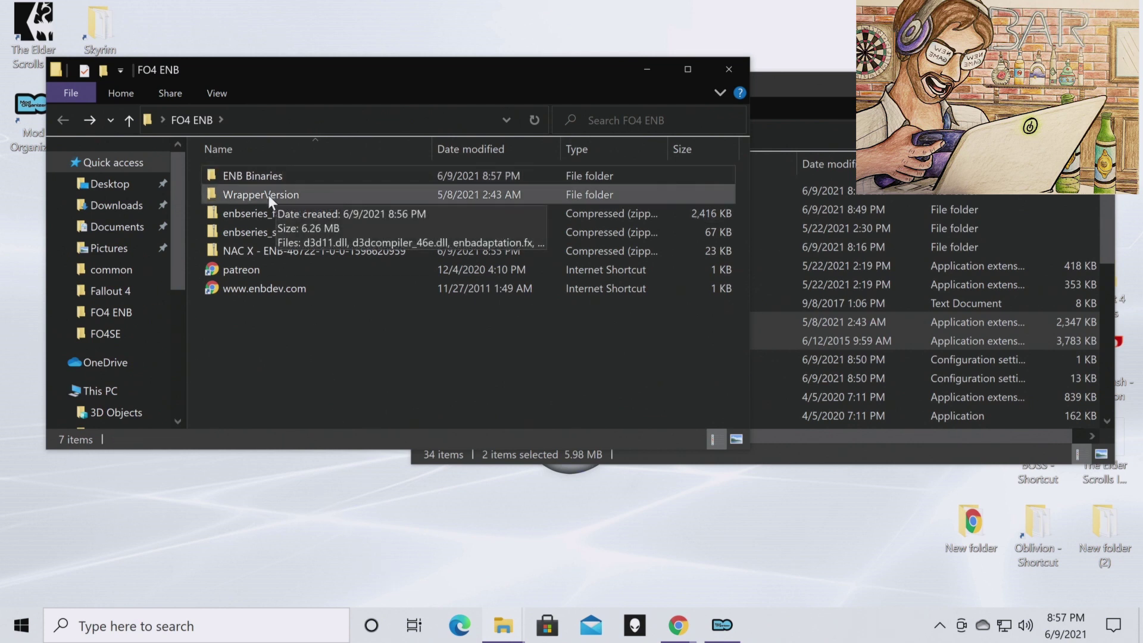
{"action": "mouse_move", "coordinate": [271, 177]}
{"action": "left_mouse_down"}
{"action": "mouse_move", "coordinate": [266, 191]}
{"action": "mouse_move", "coordinate": [265, 175]}
{"action": "left_mouse_up"}
{"action": "left_click_drag", "start_coordinate": [264, 233], "coordinate": [259, 177]}
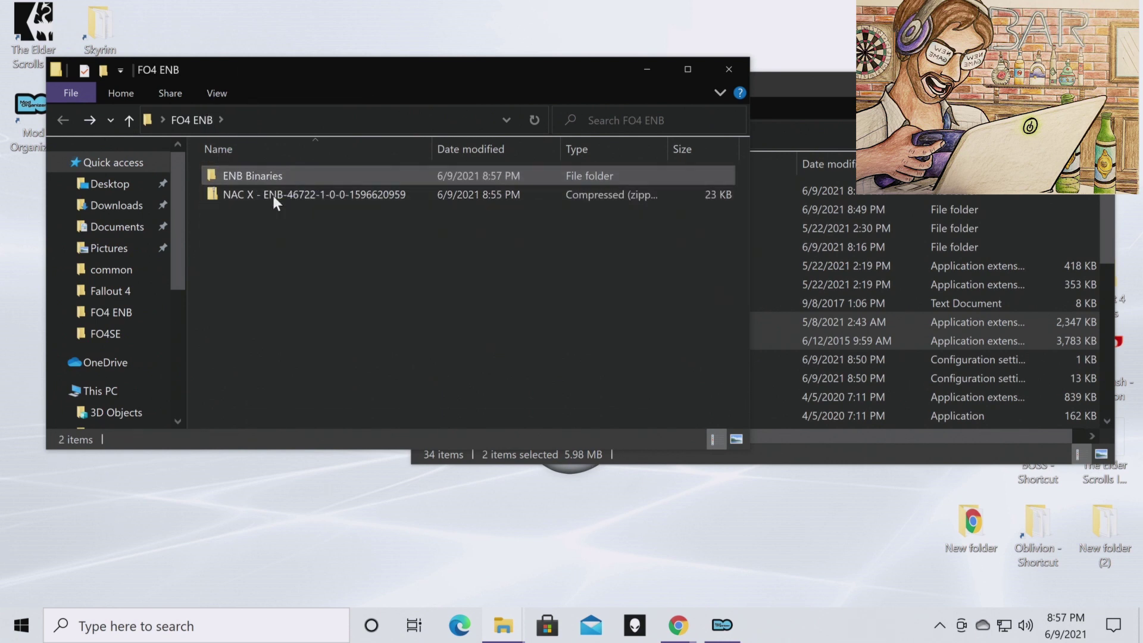
{"action": "left_click", "coordinate": [263, 193]}
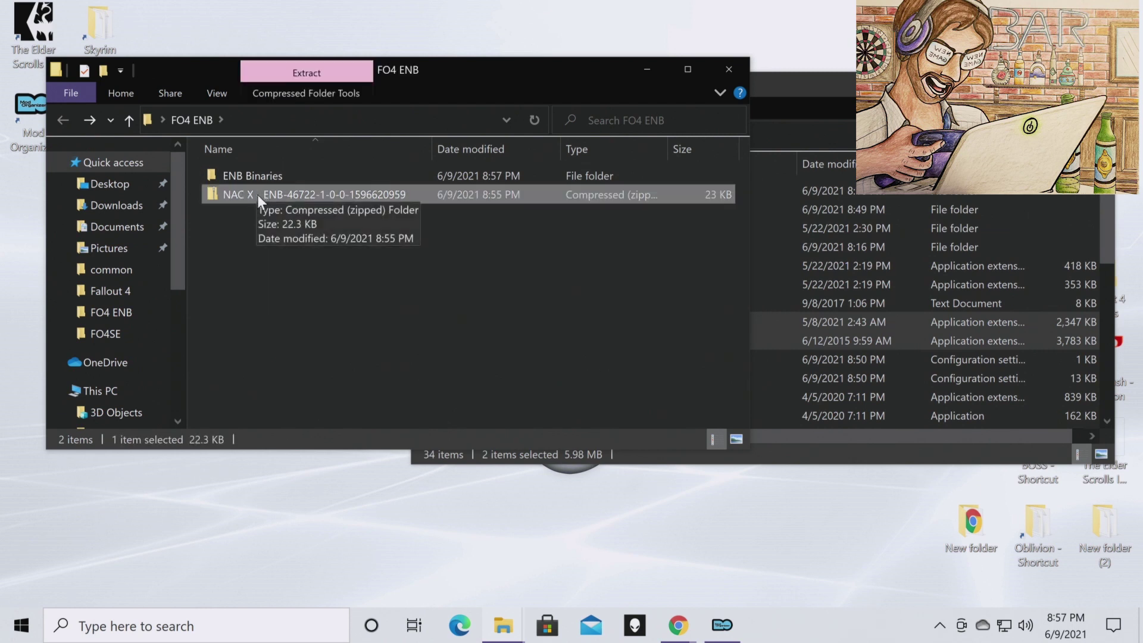
- Extract the NAC X preset archive in place with 7-Zip's Extract Here
{"action": "right_click", "coordinate": [245, 194]}
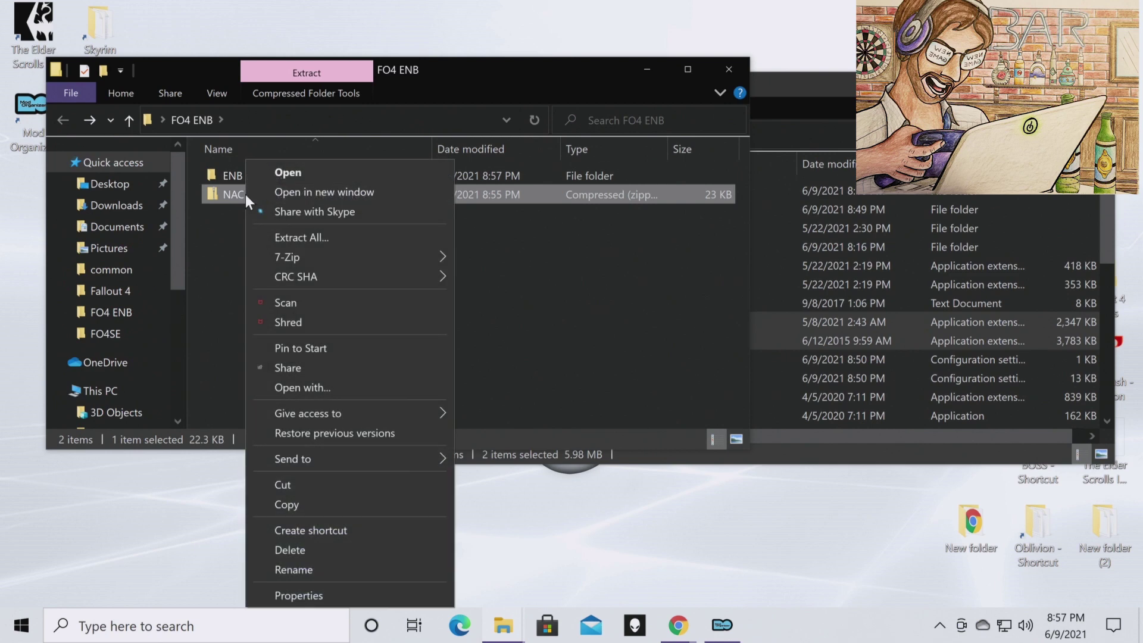
{"action": "mouse_move", "coordinate": [390, 259]}
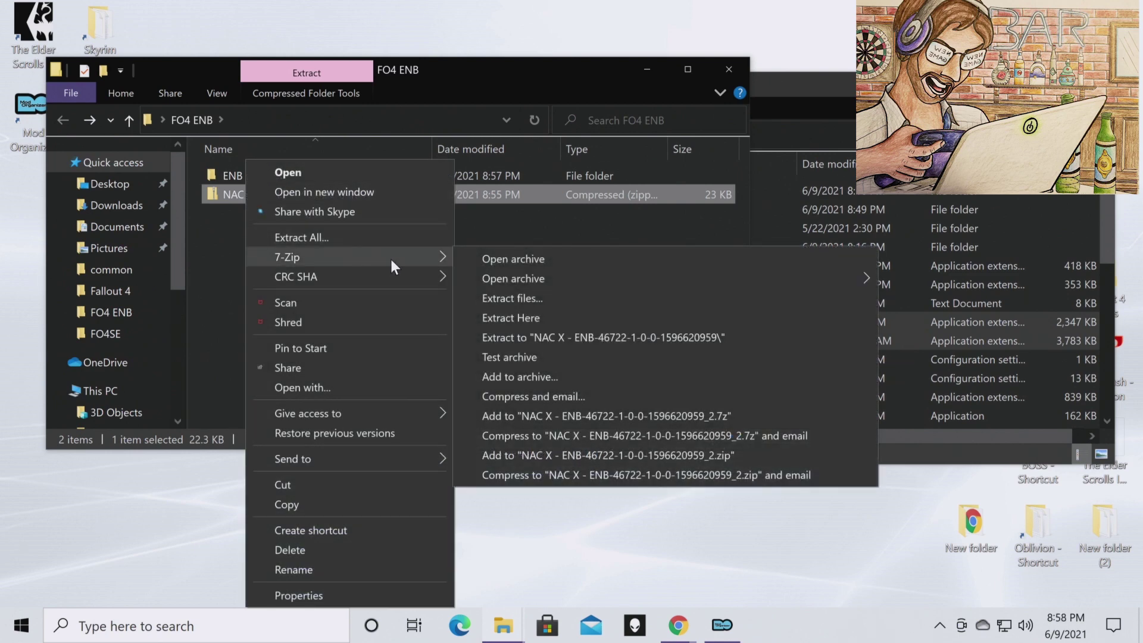
{"action": "left_click", "coordinate": [551, 317]}
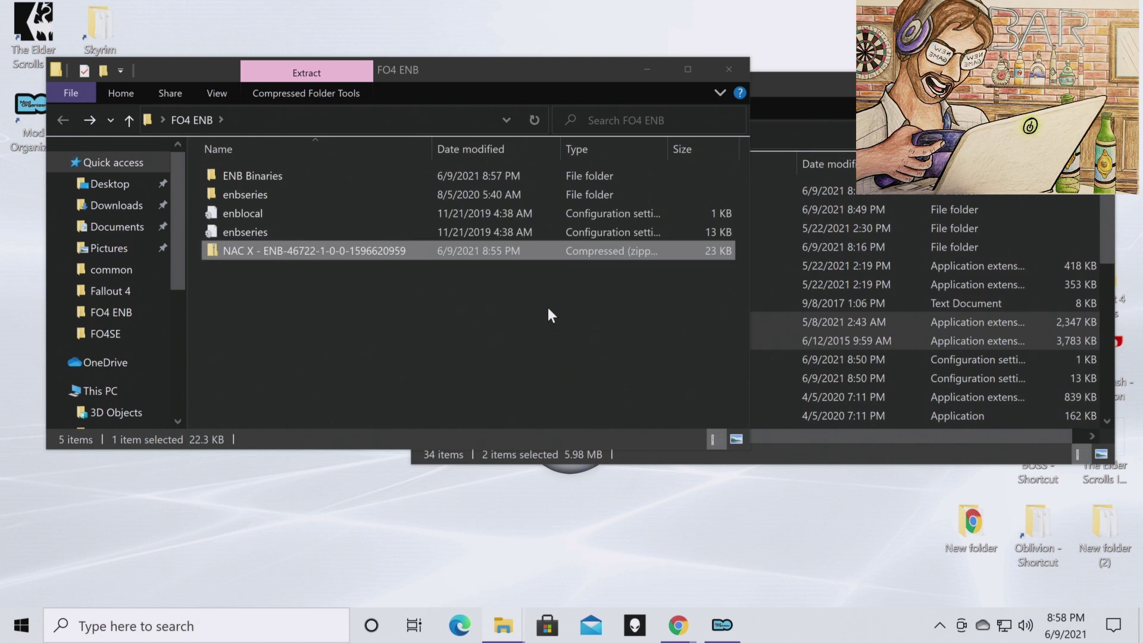
- Copy the enbseries folder, enblocal and enbseries.ini into Fallout 4, replacing existing files, then close both windows
{"action": "left_click", "coordinate": [195, 229]}
{"action": "left_click_drag", "start_coordinate": [196, 231], "coordinate": [262, 195]}
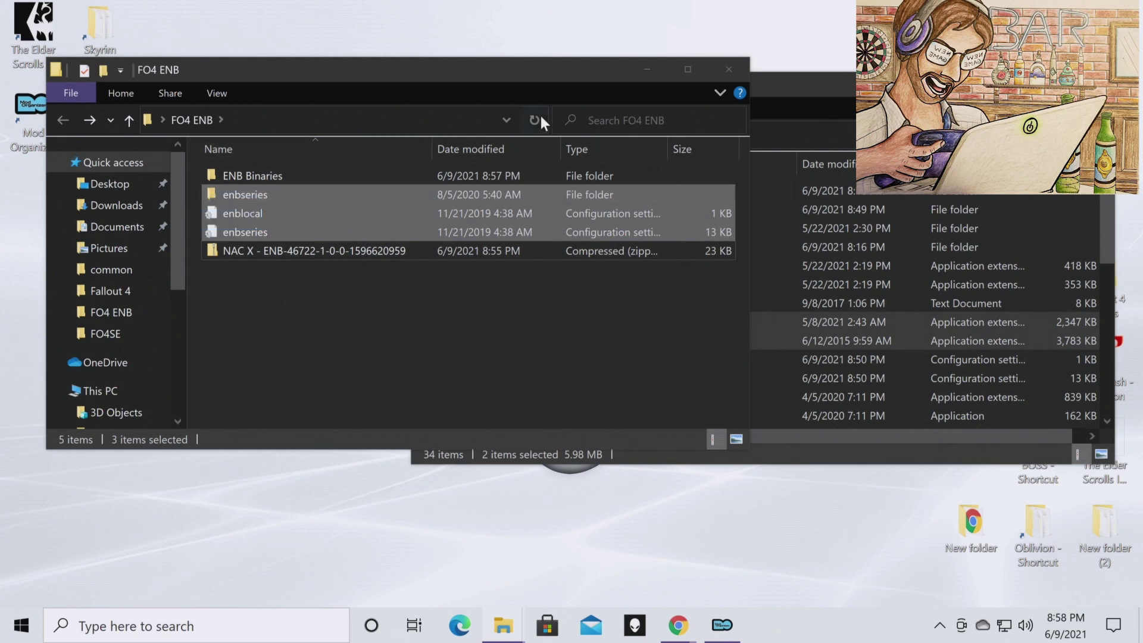
{"action": "left_click_drag", "start_coordinate": [546, 70], "coordinate": [451, 66]}
{"action": "left_click_drag", "start_coordinate": [301, 189], "coordinate": [777, 278]}
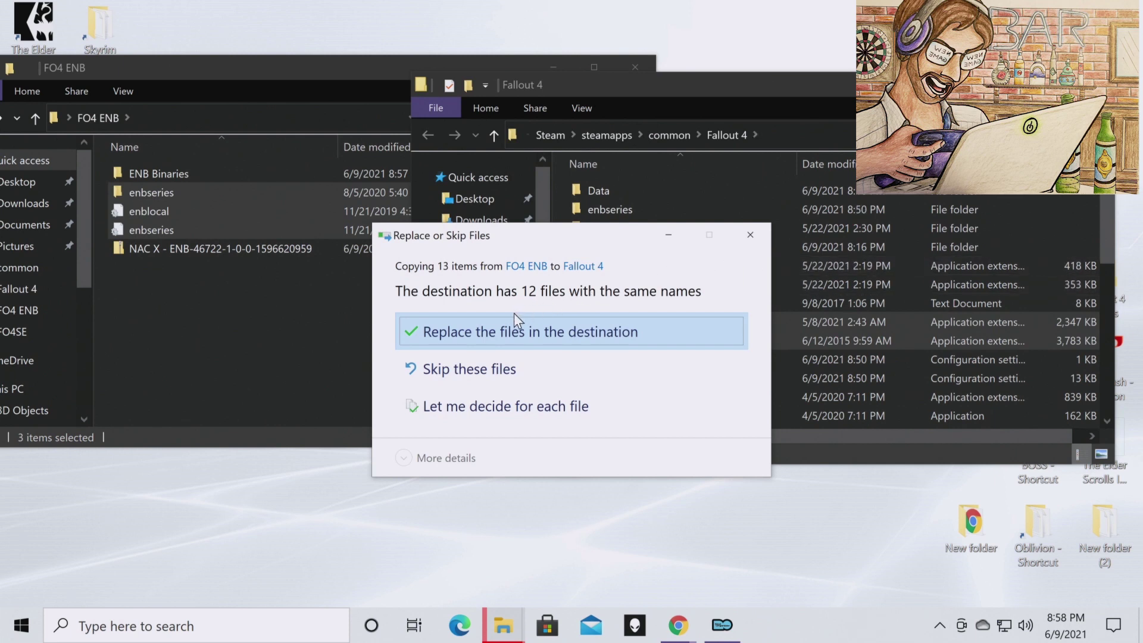
{"action": "left_click", "coordinate": [571, 333]}
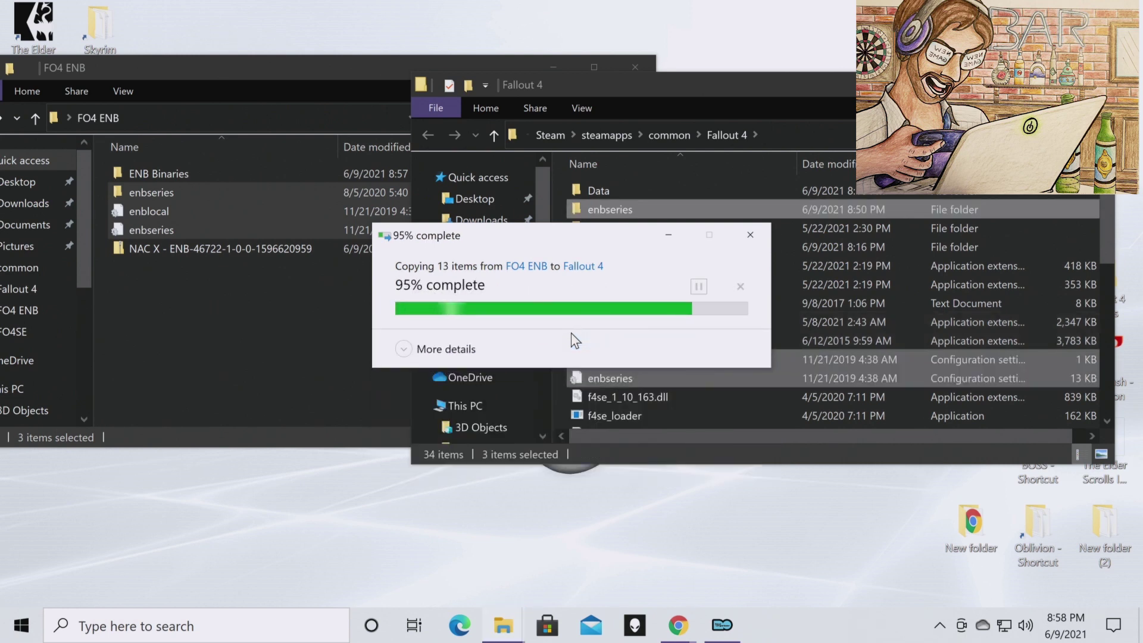
{"action": "left_click", "coordinate": [633, 67]}
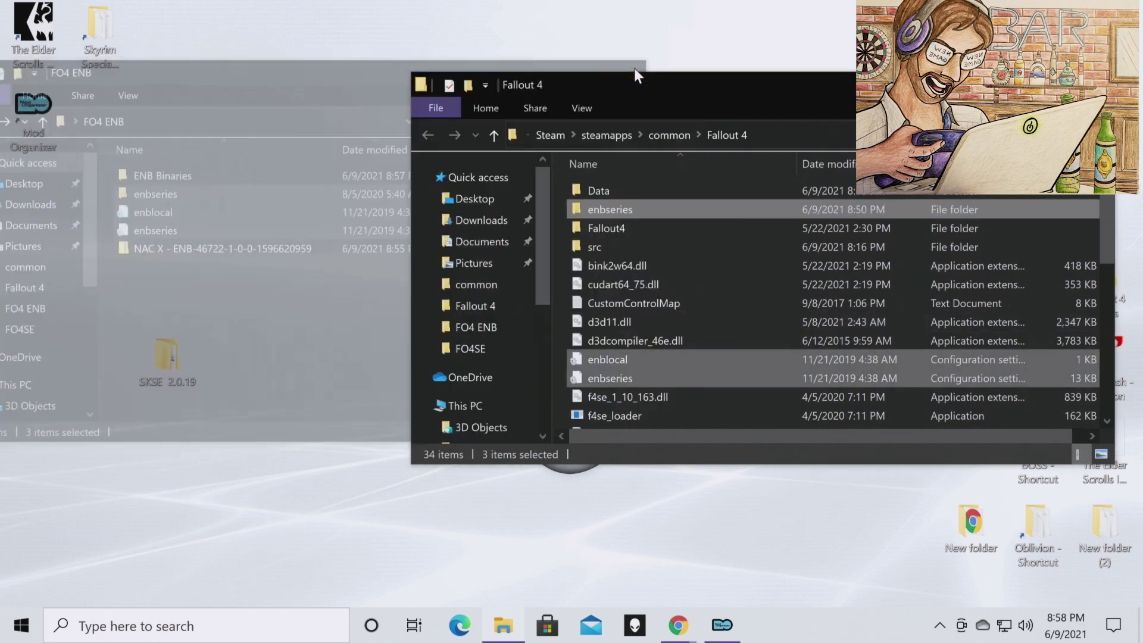
{"action": "left_click", "coordinate": [1100, 84]}
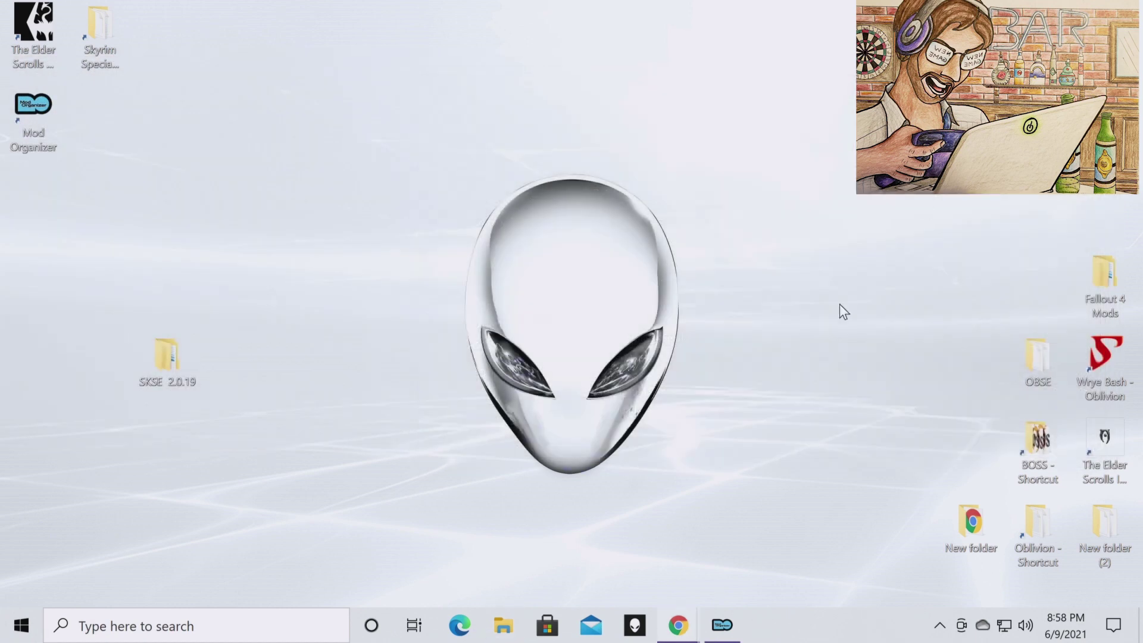
- Return to Mod Organizer 2 and select F4SE in the run-program dropdown
{"action": "left_click", "coordinate": [722, 625]}
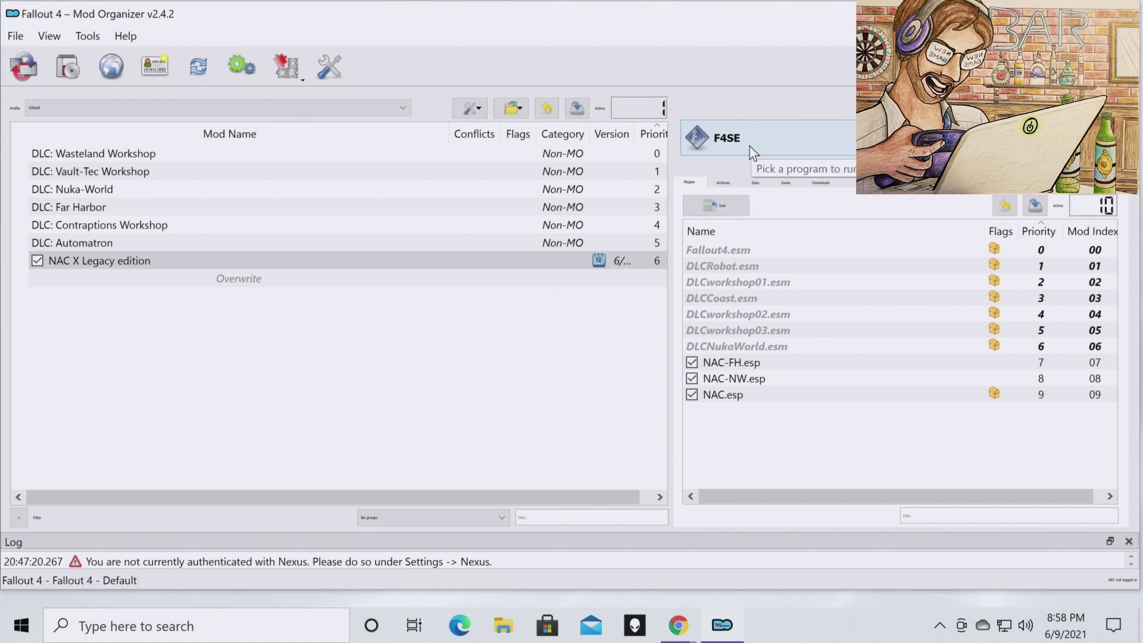
{"action": "left_click", "coordinate": [767, 138]}
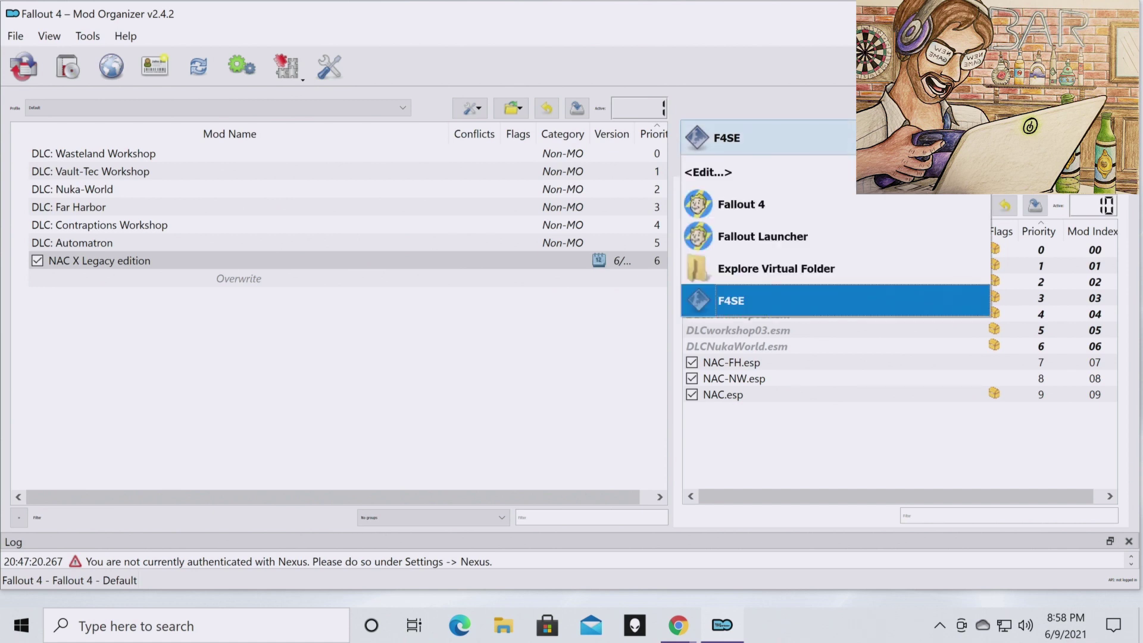
{"action": "left_click", "coordinate": [828, 301]}
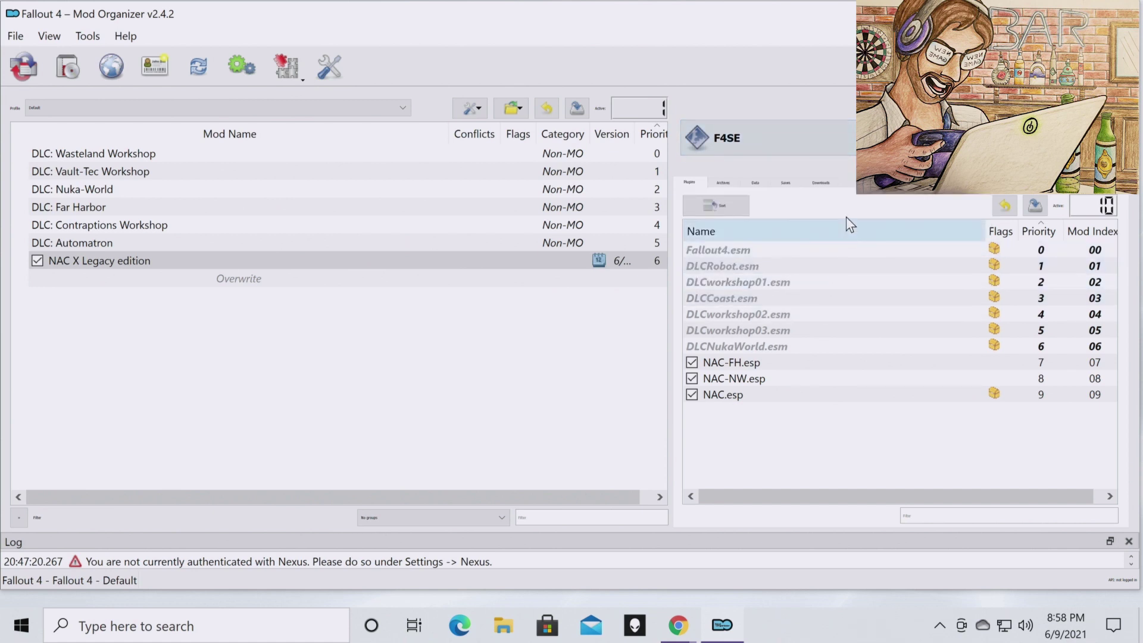